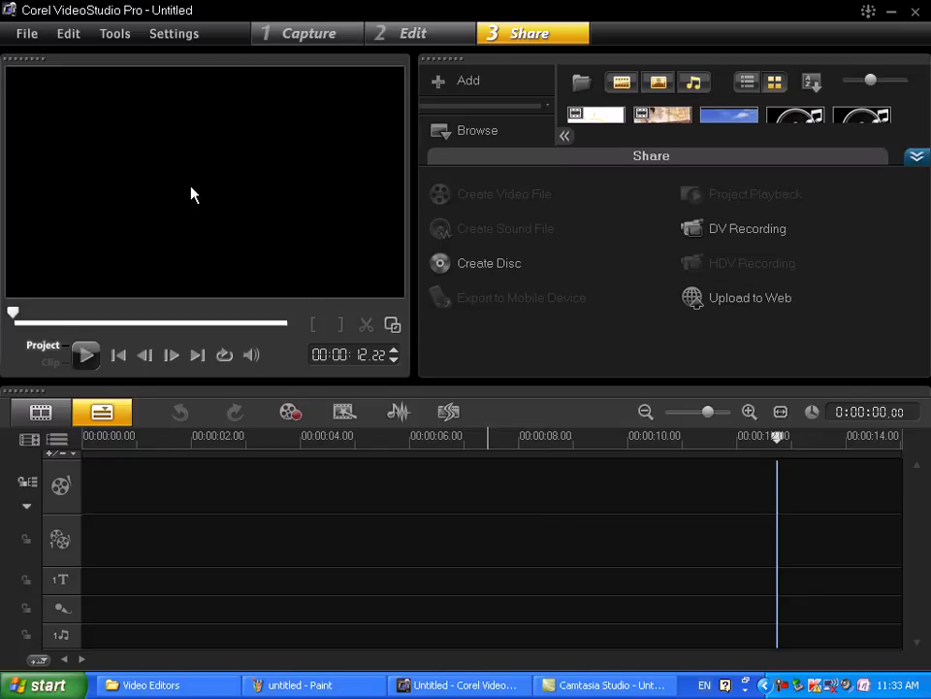
- Start a new, empty video project
{"action": "left_click", "coordinate": [31, 37]}
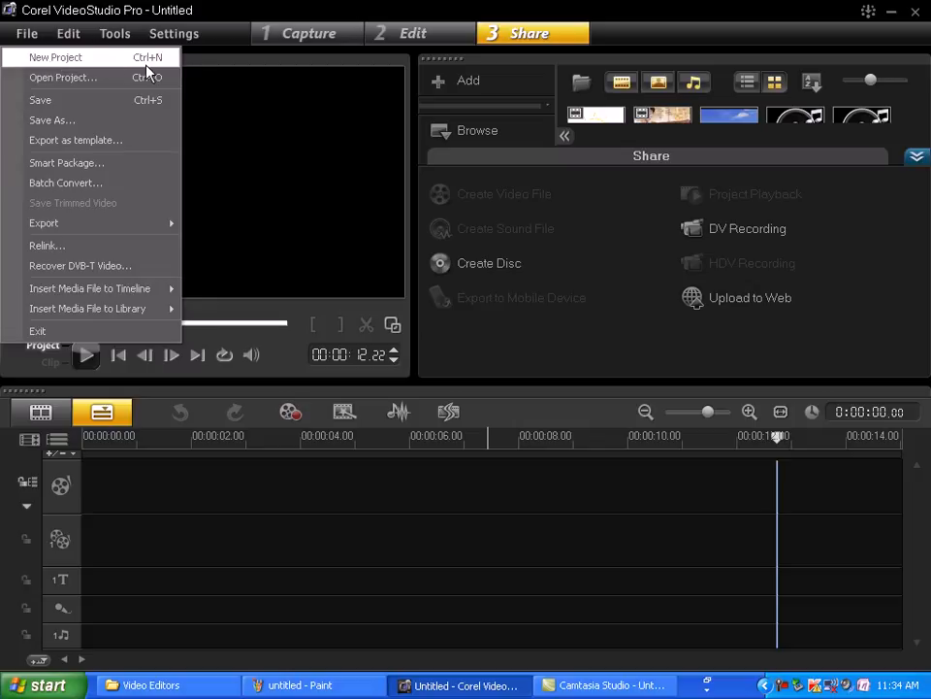
{"action": "left_click", "coordinate": [147, 70]}
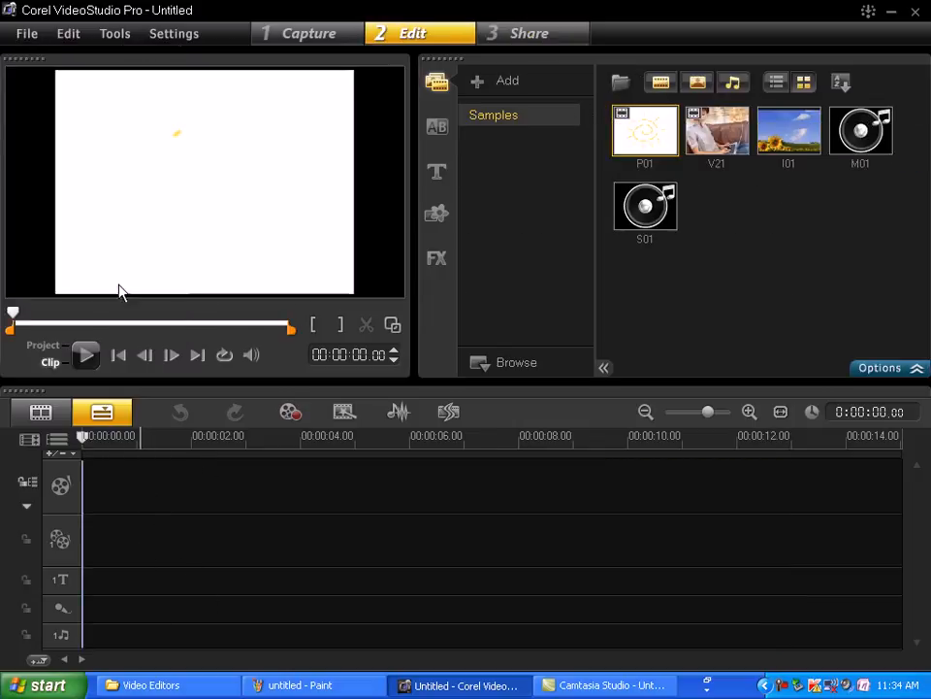
{"action": "left_click", "coordinate": [32, 36]}
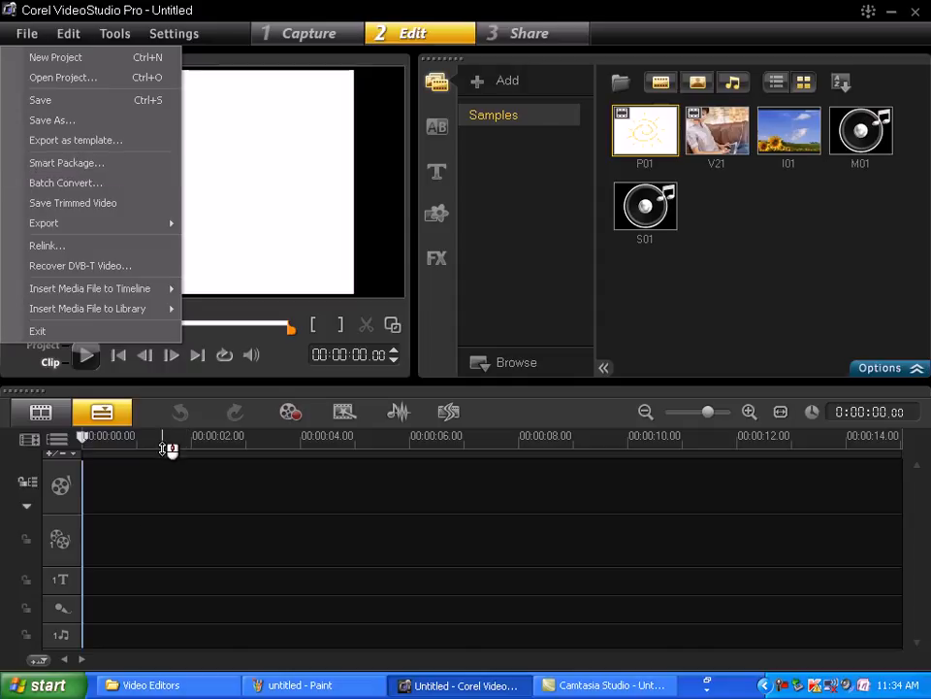
{"action": "left_click", "coordinate": [97, 162]}
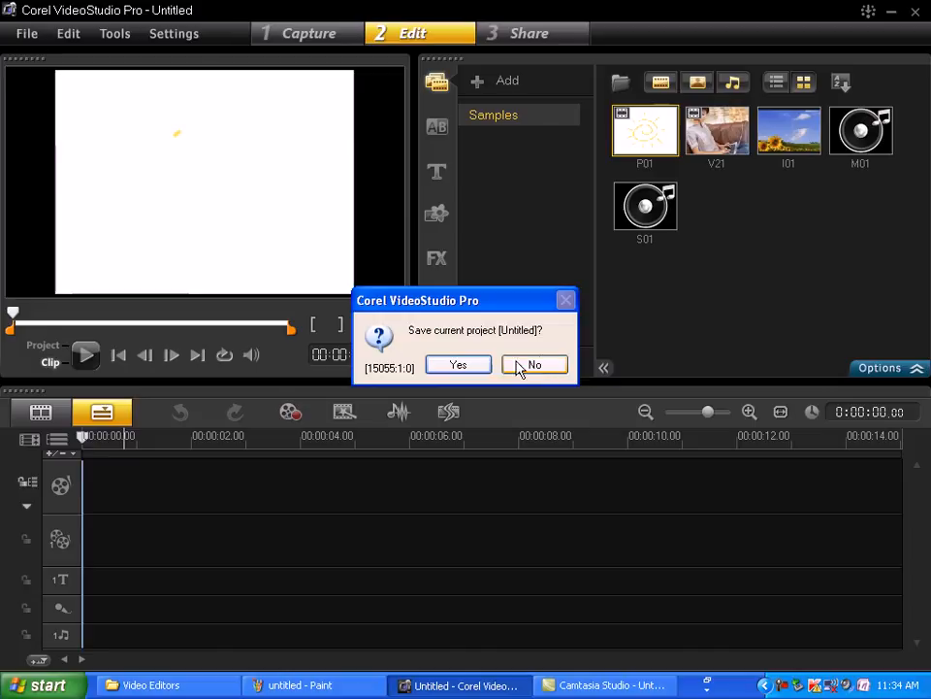
{"action": "left_click", "coordinate": [535, 365]}
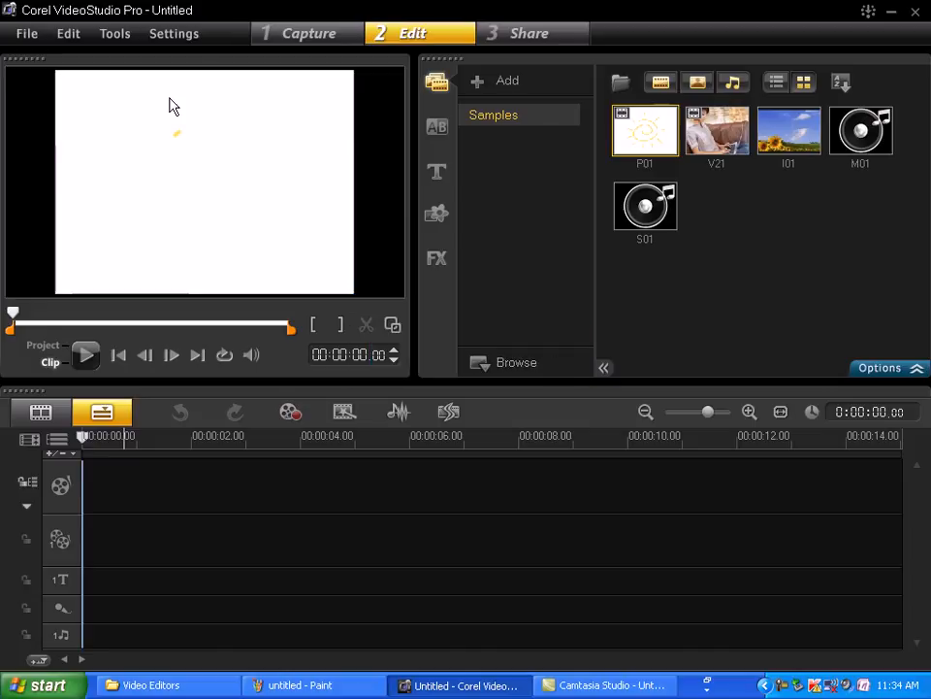
- Start a batch conversion and add the 1-safety video from the video hardware folder in My Documents
{"action": "left_click", "coordinate": [37, 31]}
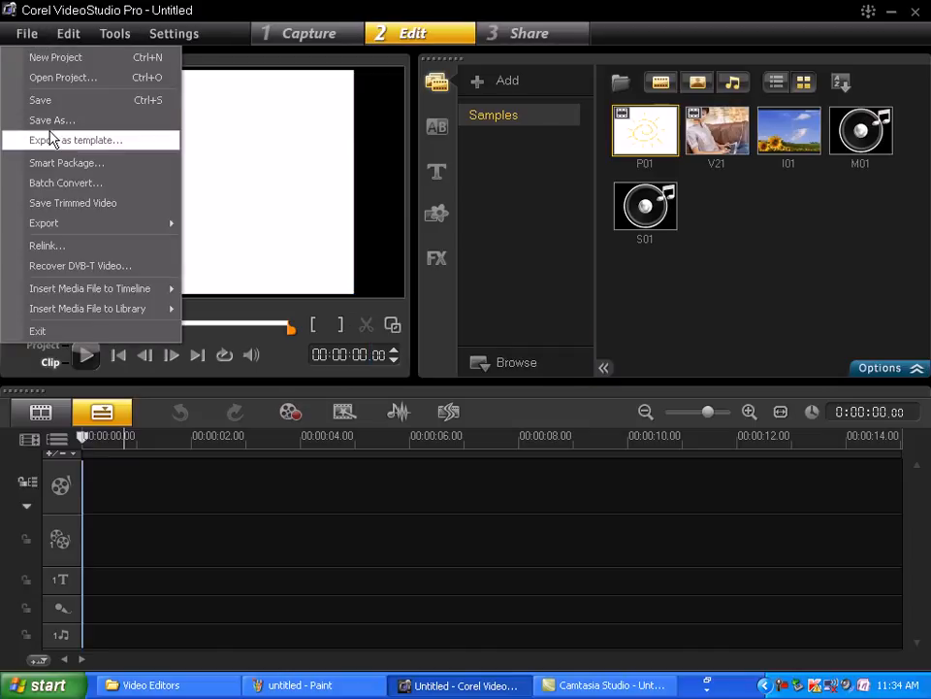
{"action": "left_click", "coordinate": [90, 195]}
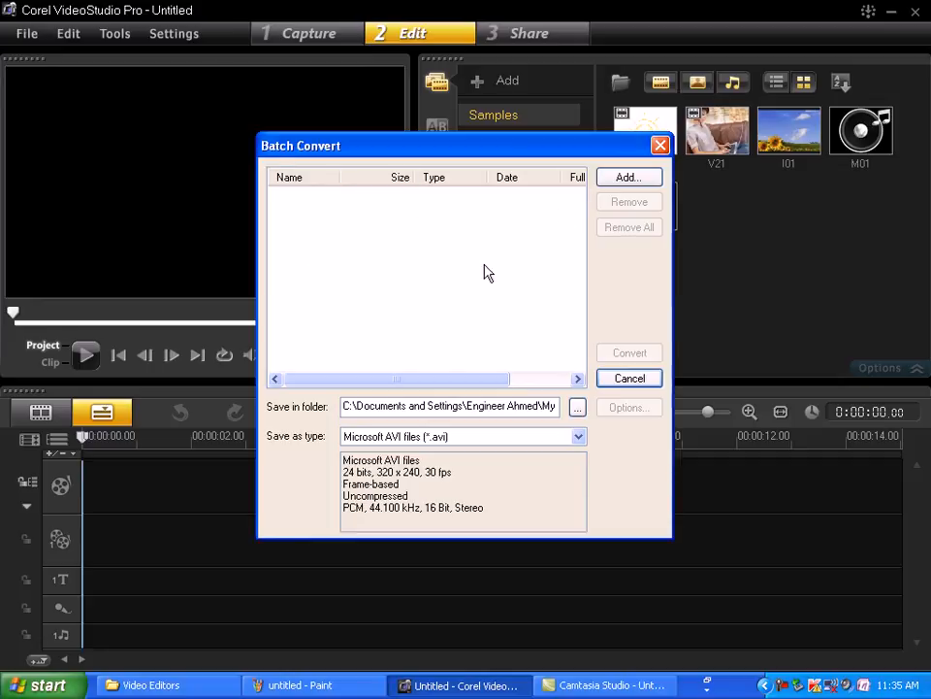
{"action": "left_click", "coordinate": [627, 182]}
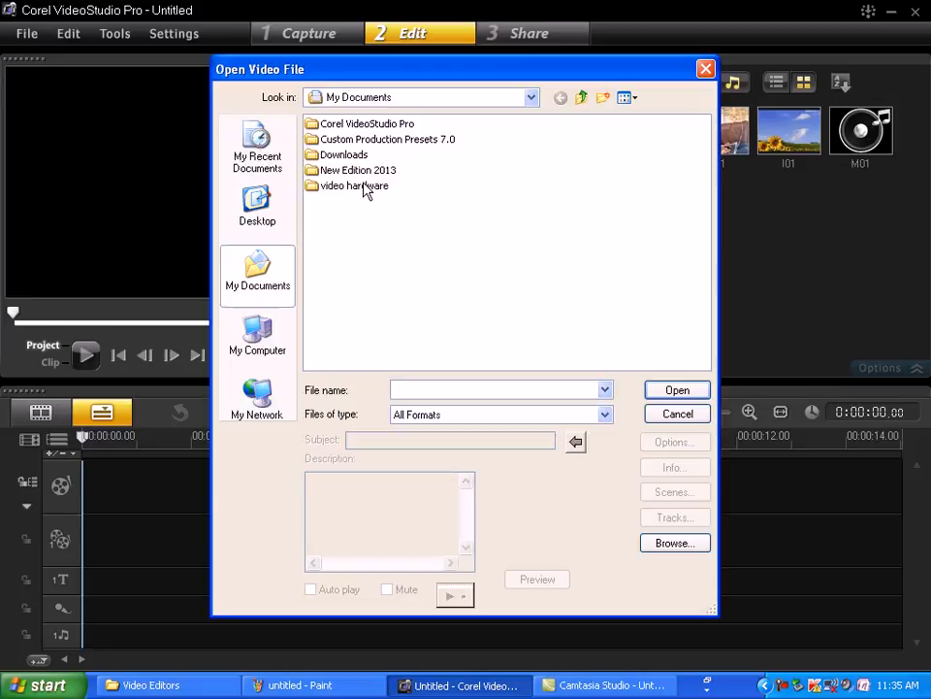
{"action": "double_click", "coordinate": [366, 188]}
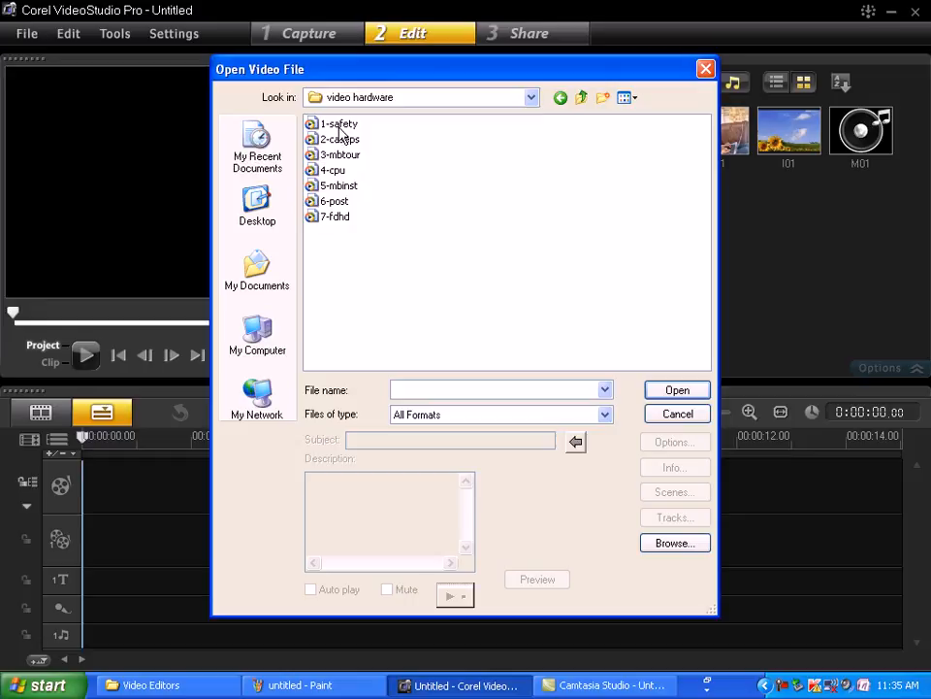
{"action": "left_click", "coordinate": [340, 124]}
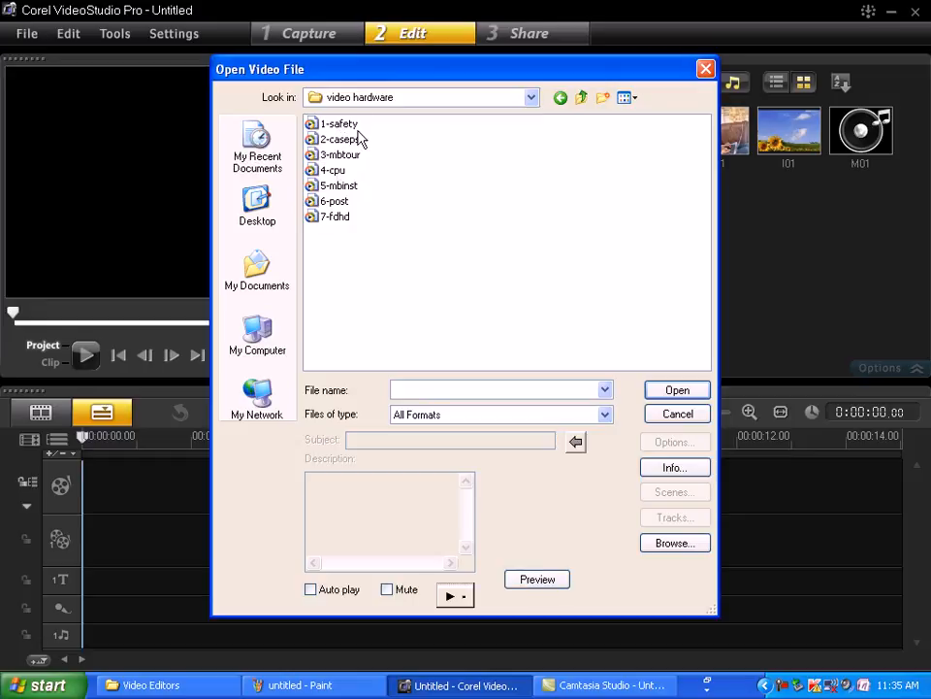
{"action": "left_click", "coordinate": [679, 390]}
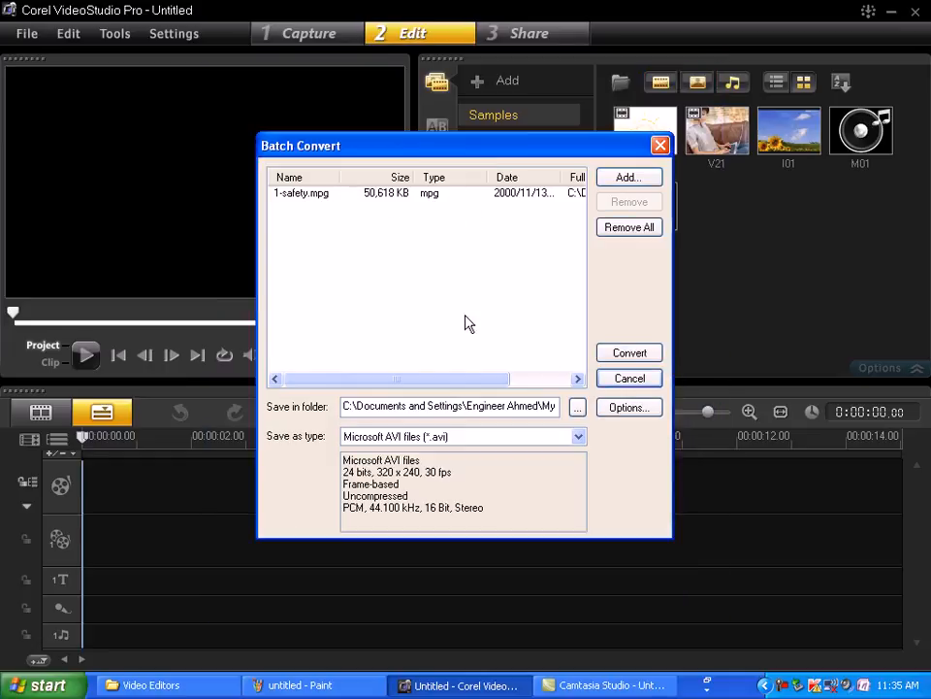
- Try MPEG Transport-Stream Files (*.m2t) as the batch conversion's output type, review the other formats, and close without converting
{"action": "left_click", "coordinate": [461, 438]}
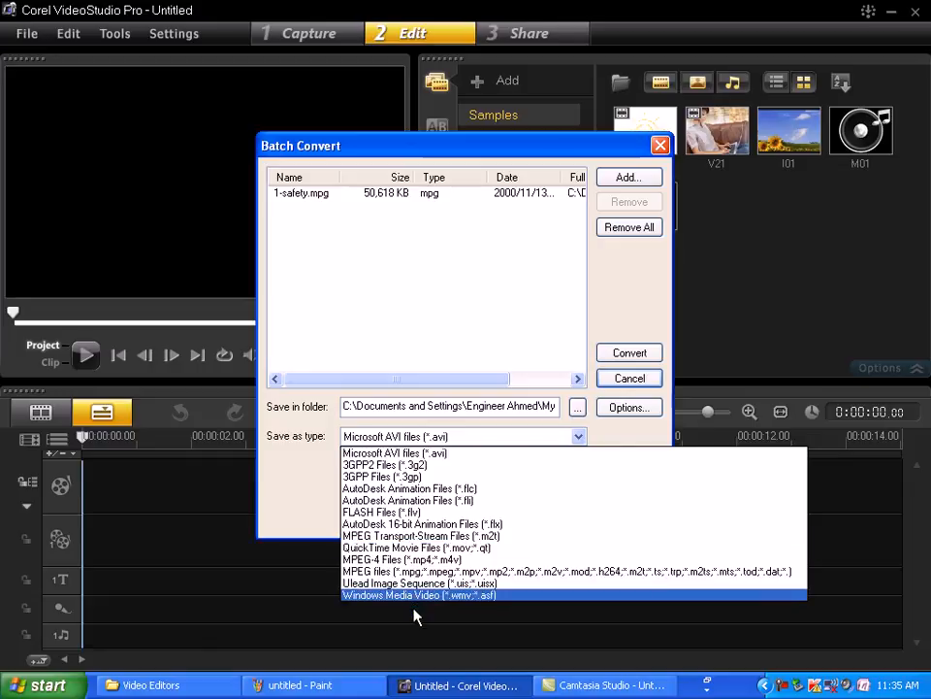
{"action": "left_click", "coordinate": [408, 536]}
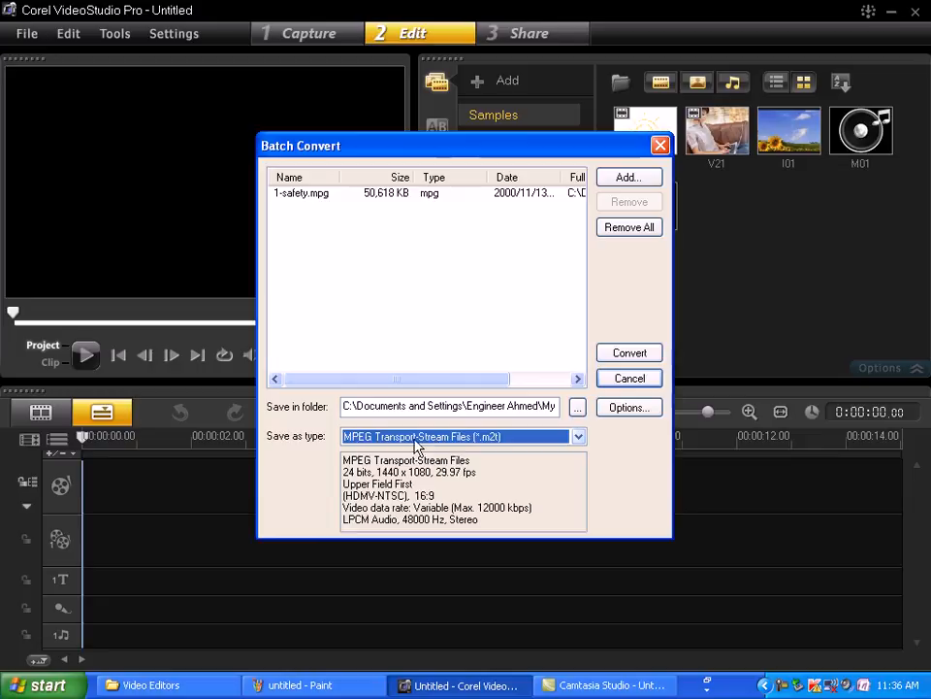
{"action": "left_click", "coordinate": [411, 442]}
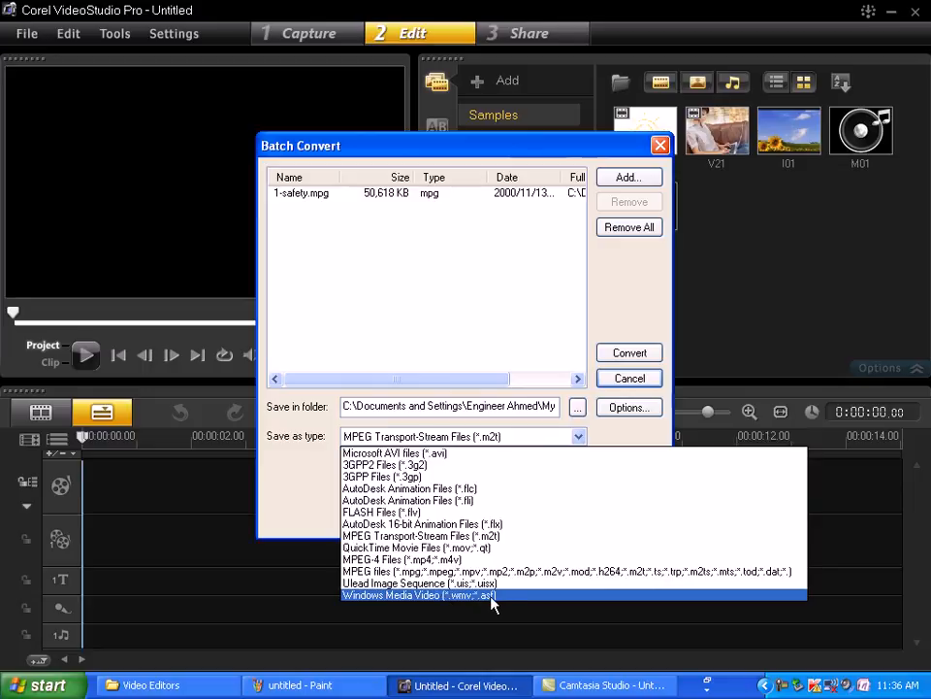
{"action": "left_click", "coordinate": [466, 309]}
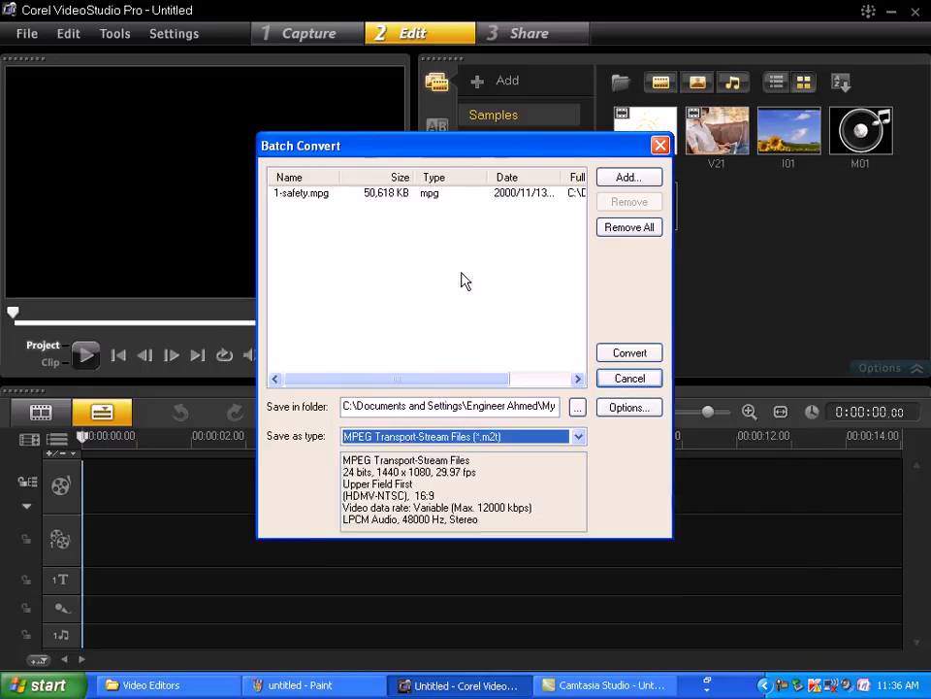
{"action": "left_click", "coordinate": [660, 144]}
{"action": "left_click", "coordinate": [34, 36]}
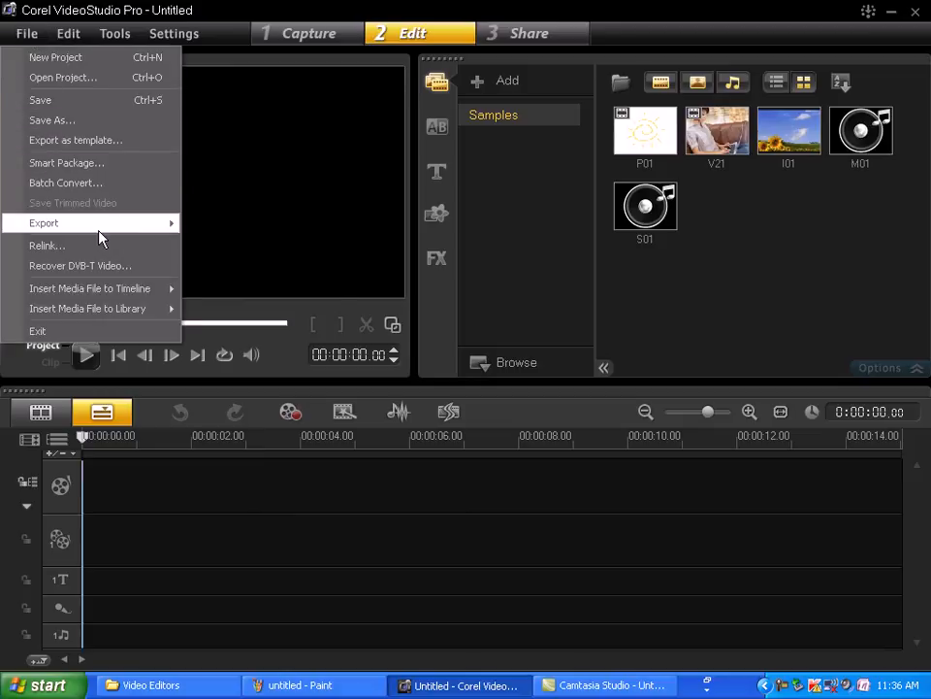
{"action": "mouse_move", "coordinate": [98, 229]}
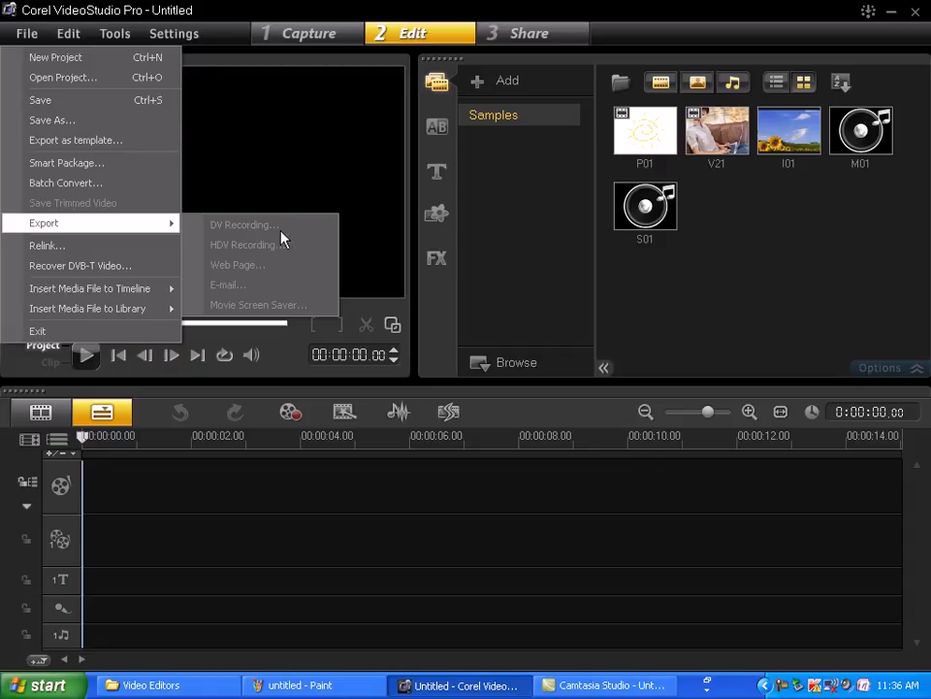
{"action": "left_click", "coordinate": [97, 253]}
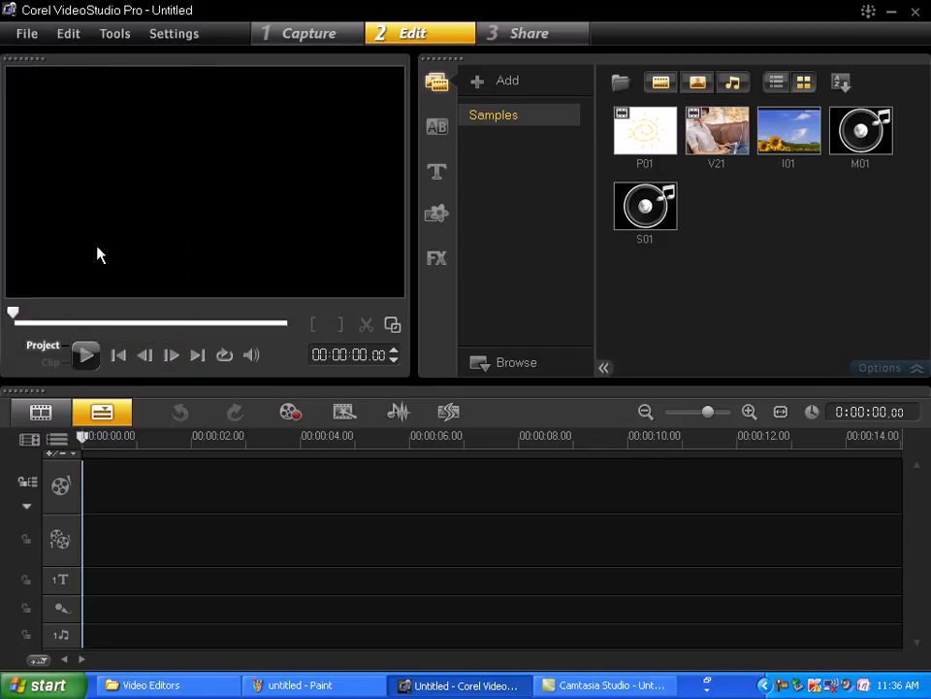
- Insert the 1-safety video from the video hardware folder in My Documents into the timeline
{"action": "left_click", "coordinate": [30, 39]}
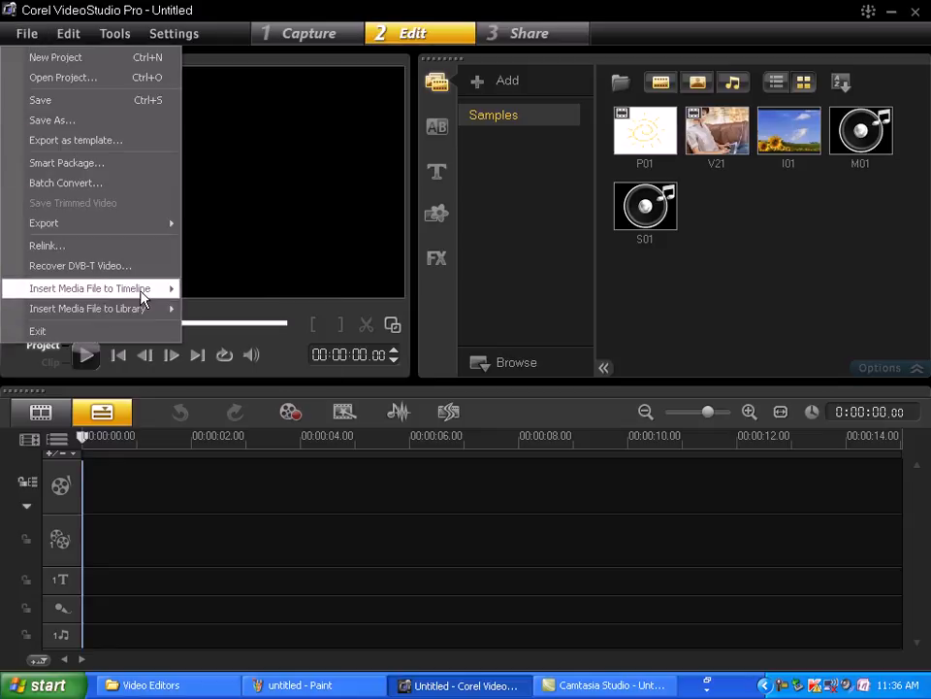
{"action": "mouse_move", "coordinate": [137, 294]}
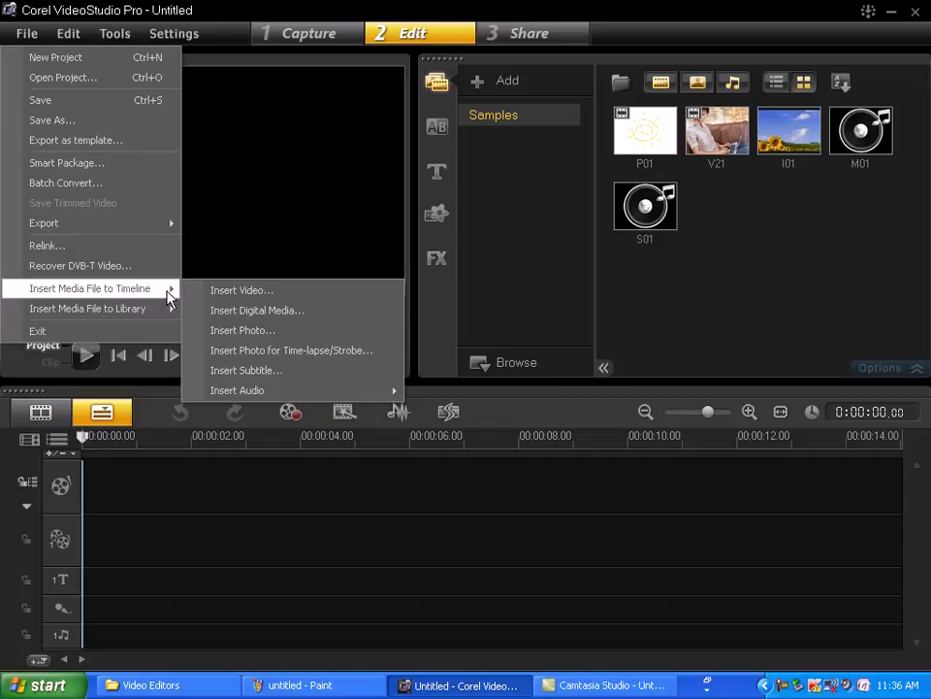
{"action": "left_click", "coordinate": [276, 295]}
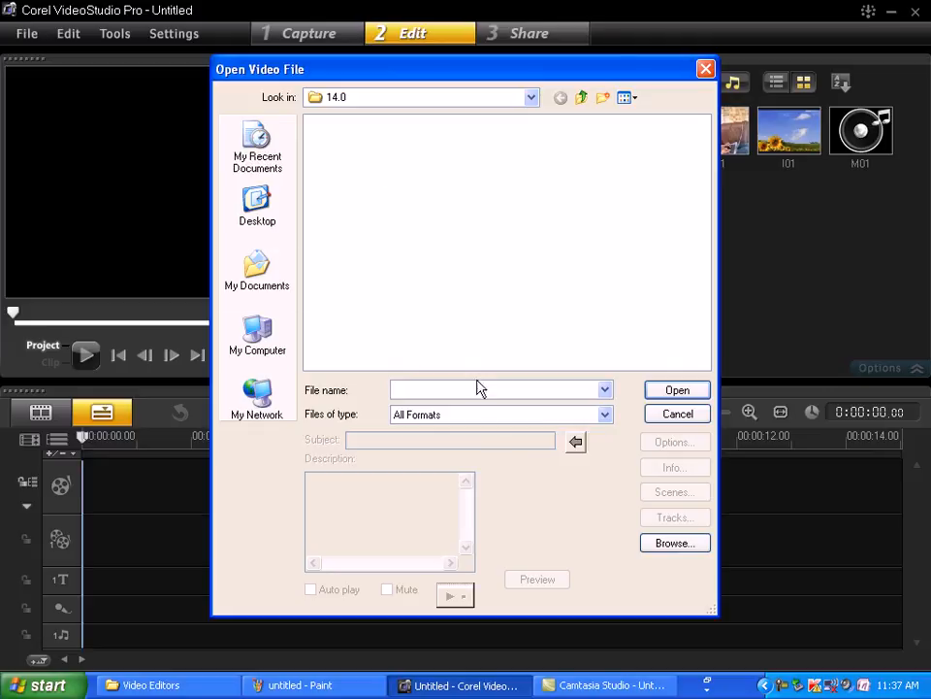
{"action": "left_click", "coordinate": [582, 99]}
{"action": "left_click", "coordinate": [583, 98]}
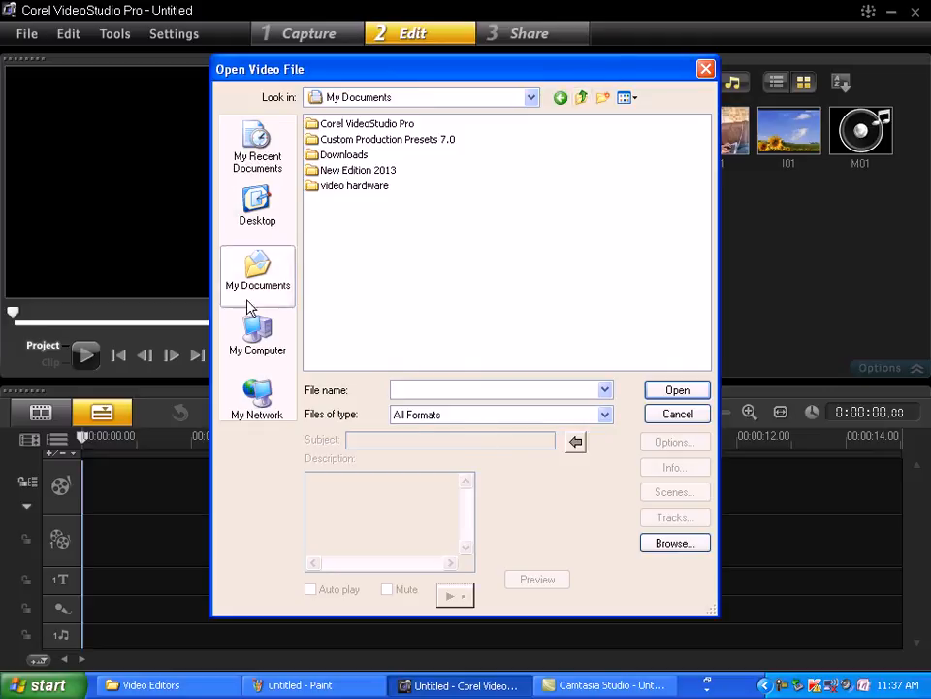
{"action": "left_click", "coordinate": [276, 282]}
{"action": "double_click", "coordinate": [356, 186]}
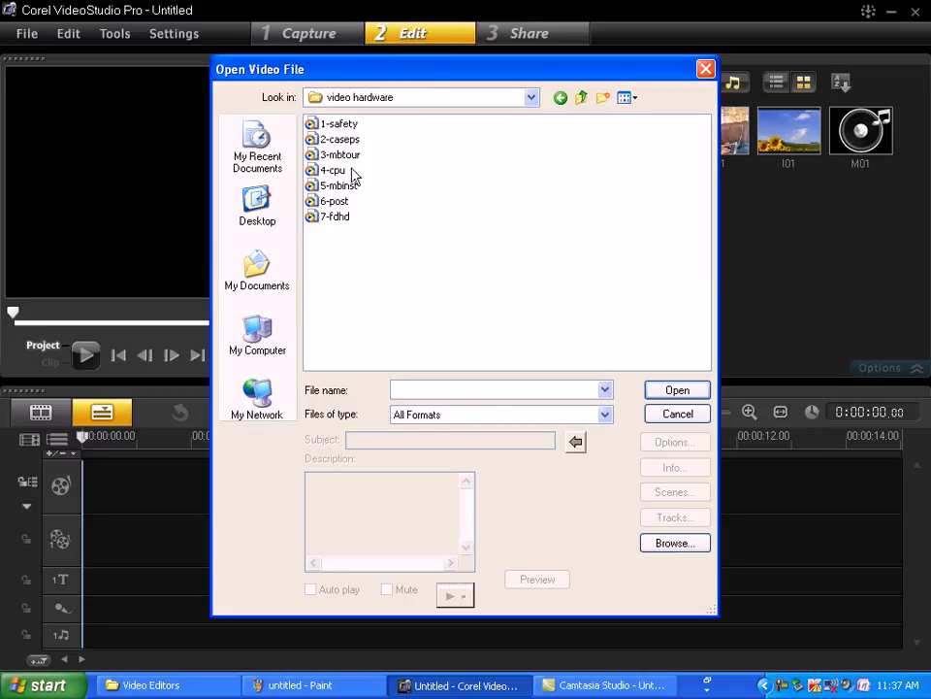
{"action": "left_click", "coordinate": [344, 131]}
{"action": "left_click", "coordinate": [684, 388]}
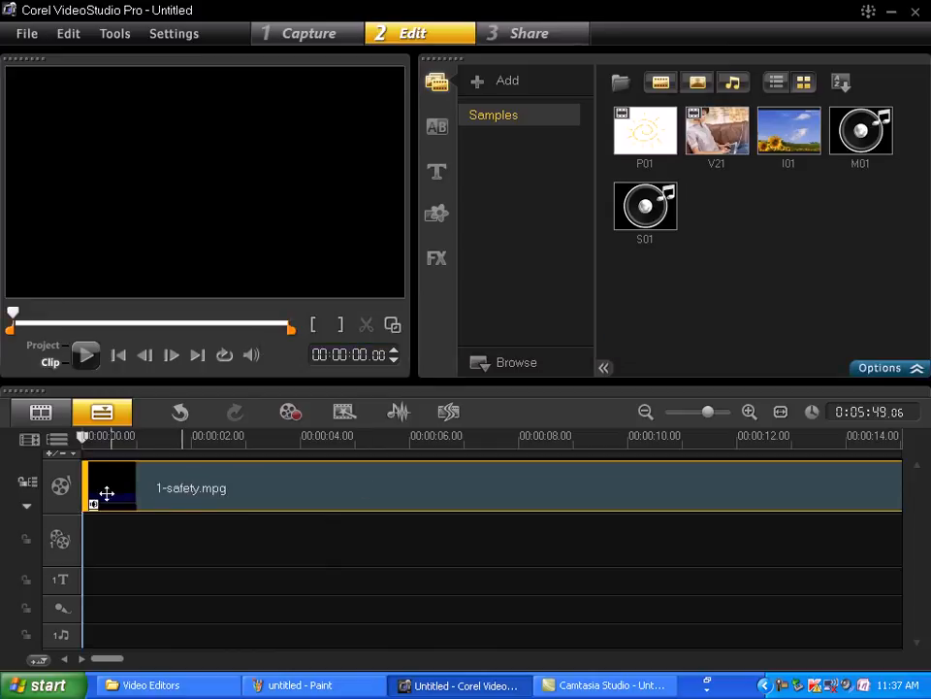
- Add the photo Picture 006 from the beautiful backgrounds folder on the D: drive to the media library
{"action": "left_click", "coordinate": [25, 31]}
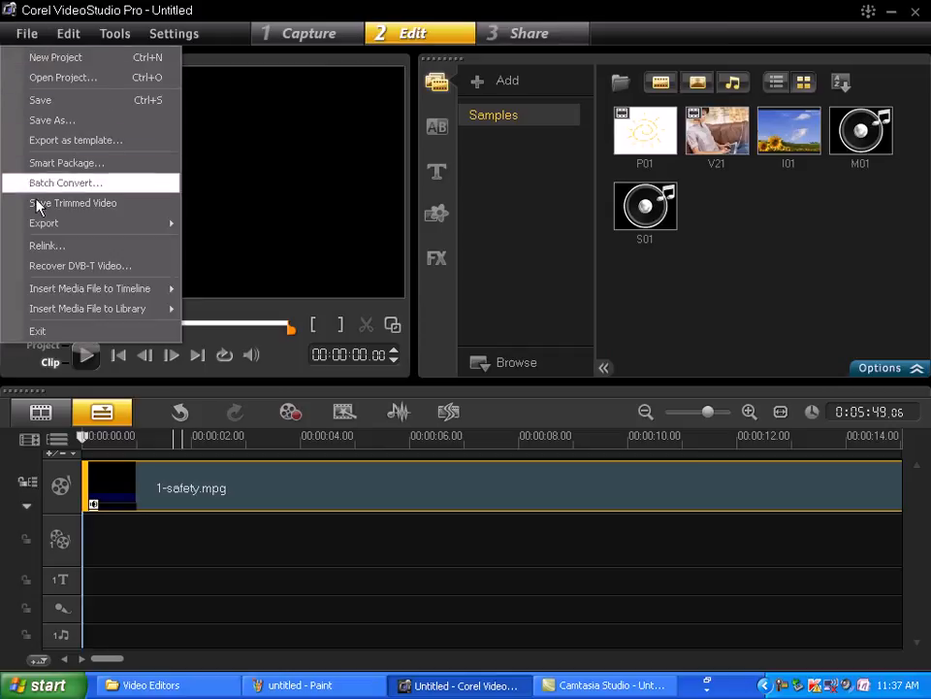
{"action": "mouse_move", "coordinate": [97, 295]}
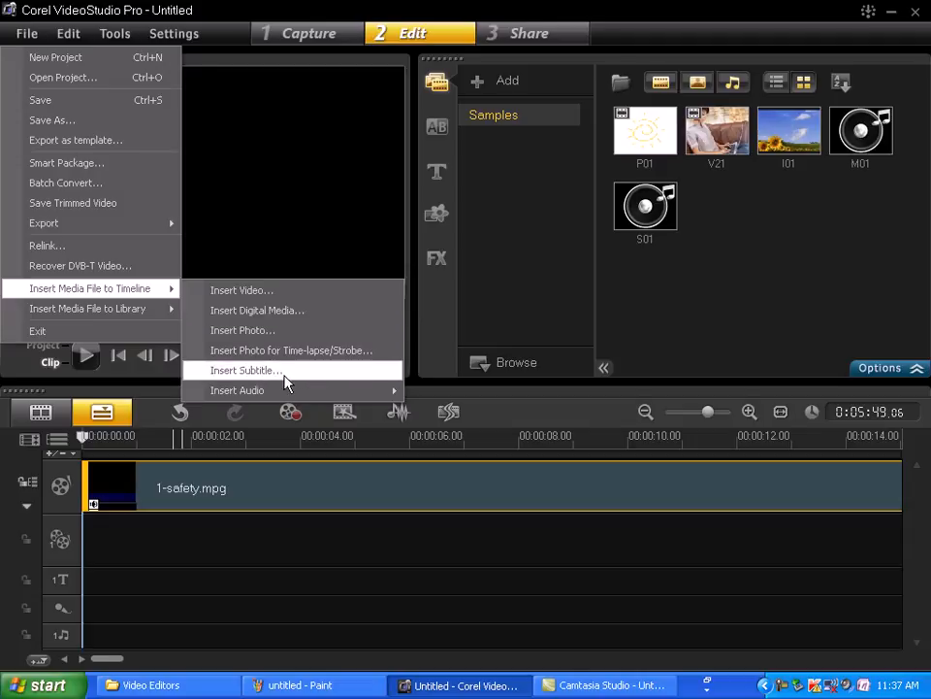
{"action": "mouse_move", "coordinate": [291, 393]}
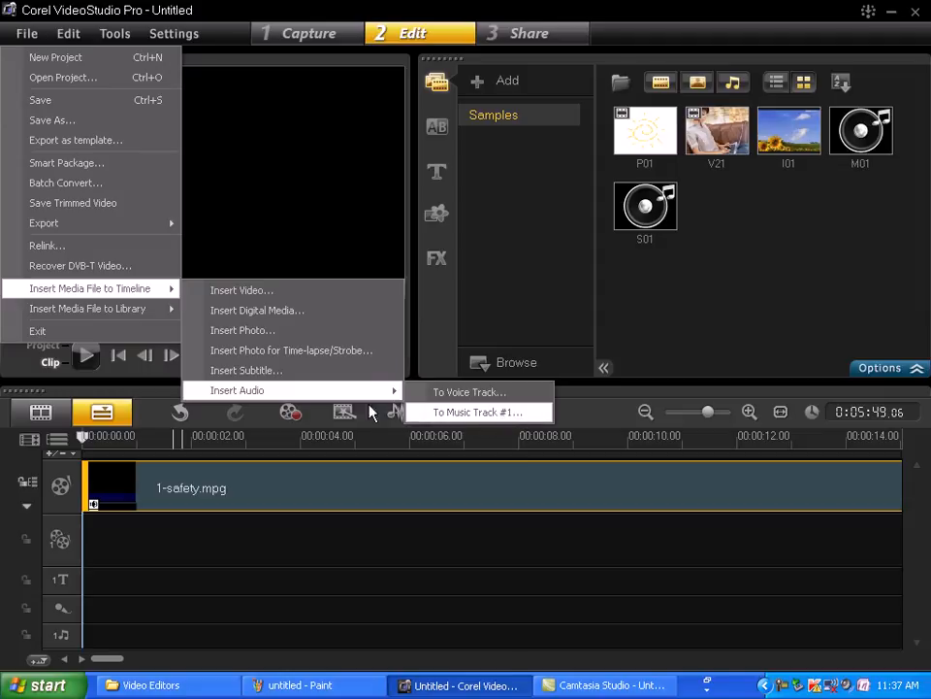
{"action": "mouse_move", "coordinate": [141, 318]}
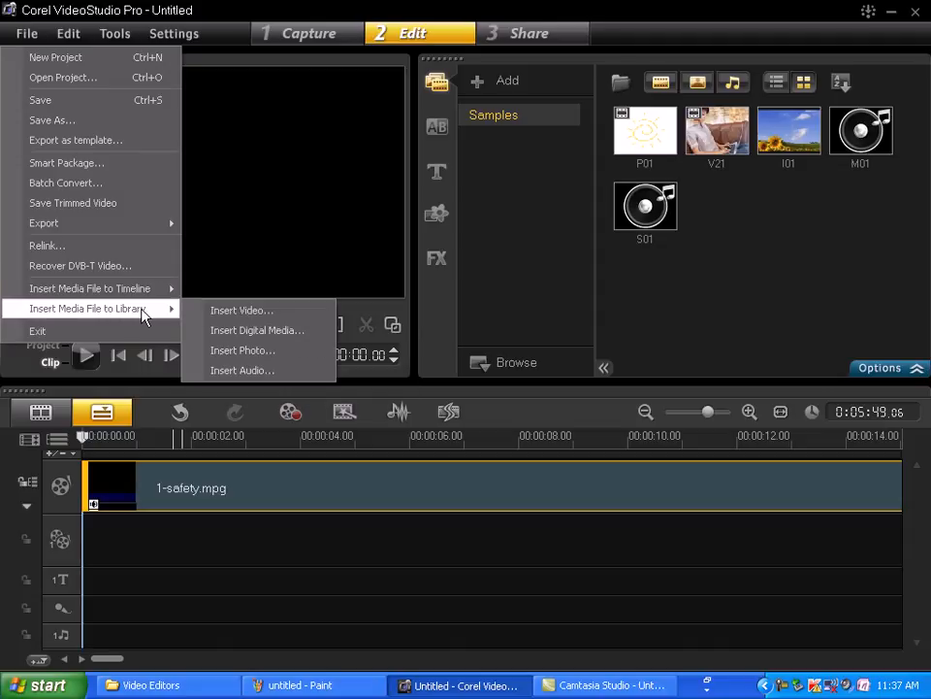
{"action": "left_click", "coordinate": [243, 350]}
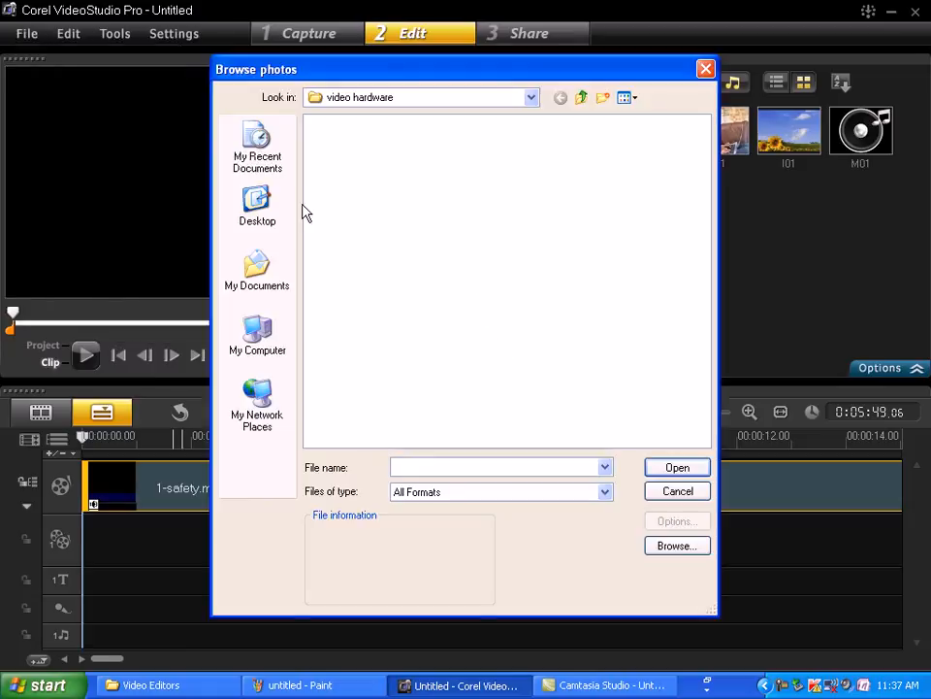
{"action": "left_click", "coordinate": [278, 285]}
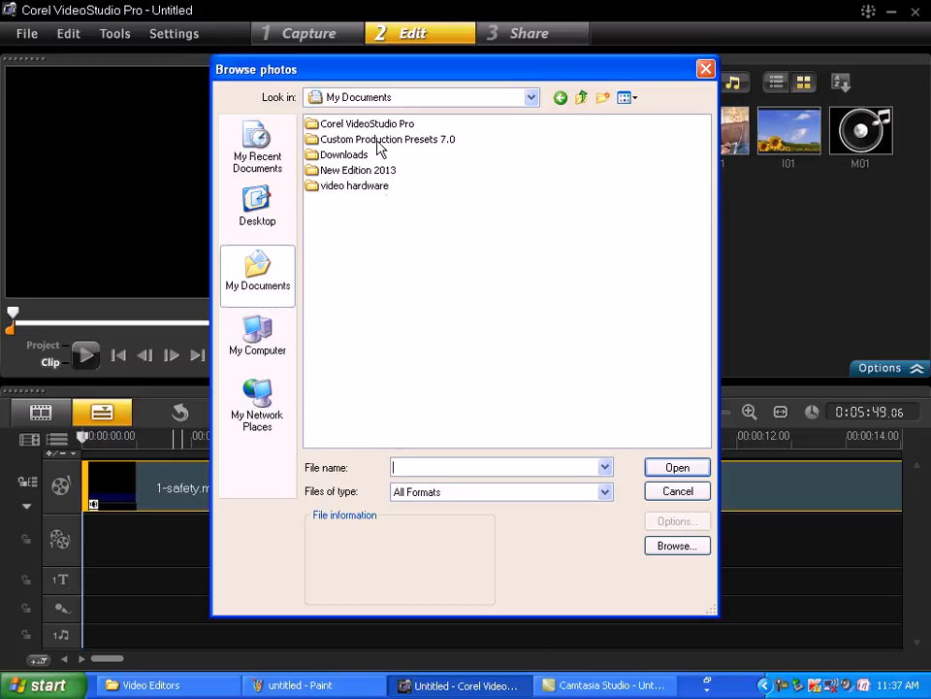
{"action": "left_click", "coordinate": [255, 334]}
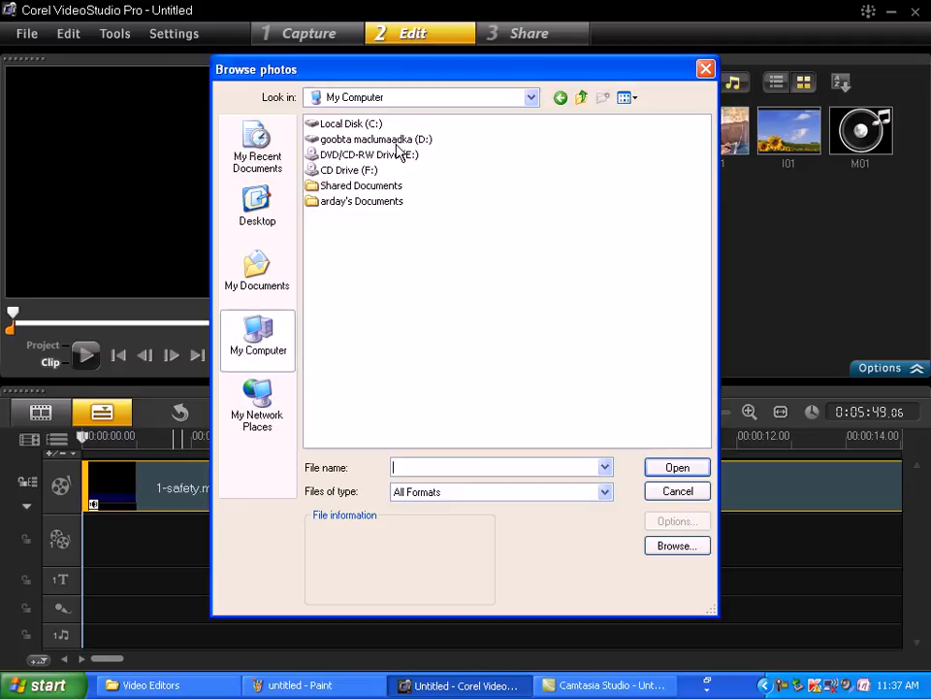
{"action": "double_click", "coordinate": [406, 141]}
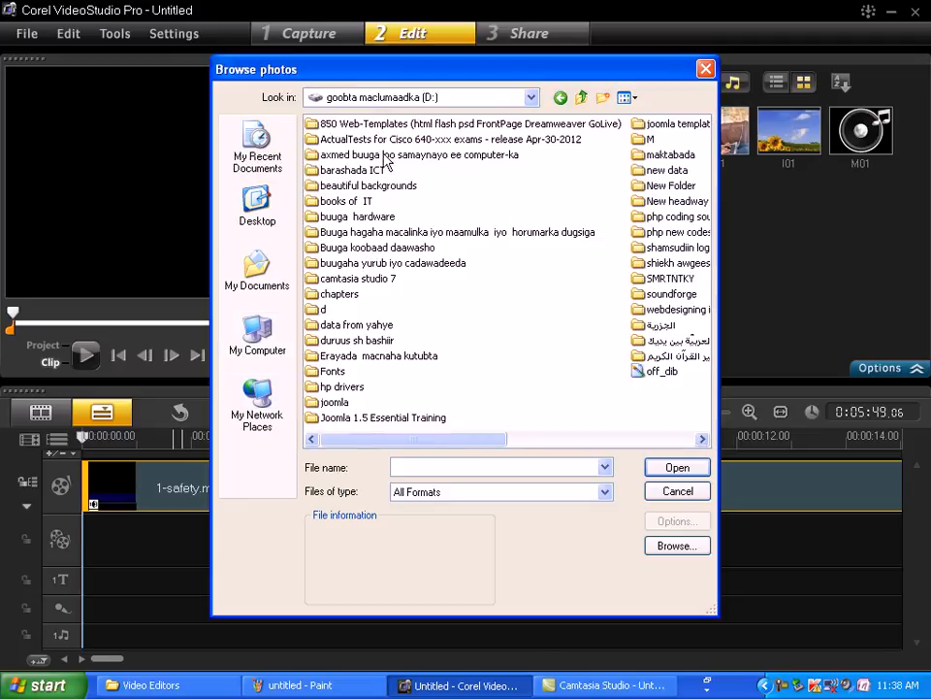
{"action": "left_click", "coordinate": [399, 155]}
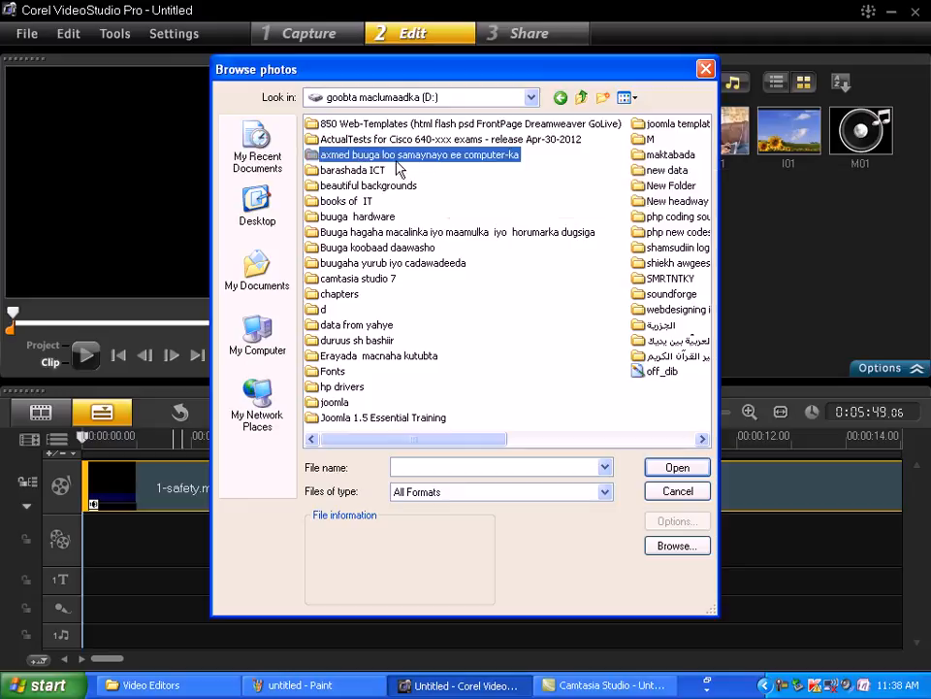
{"action": "left_click", "coordinate": [378, 188]}
{"action": "double_click", "coordinate": [378, 187]}
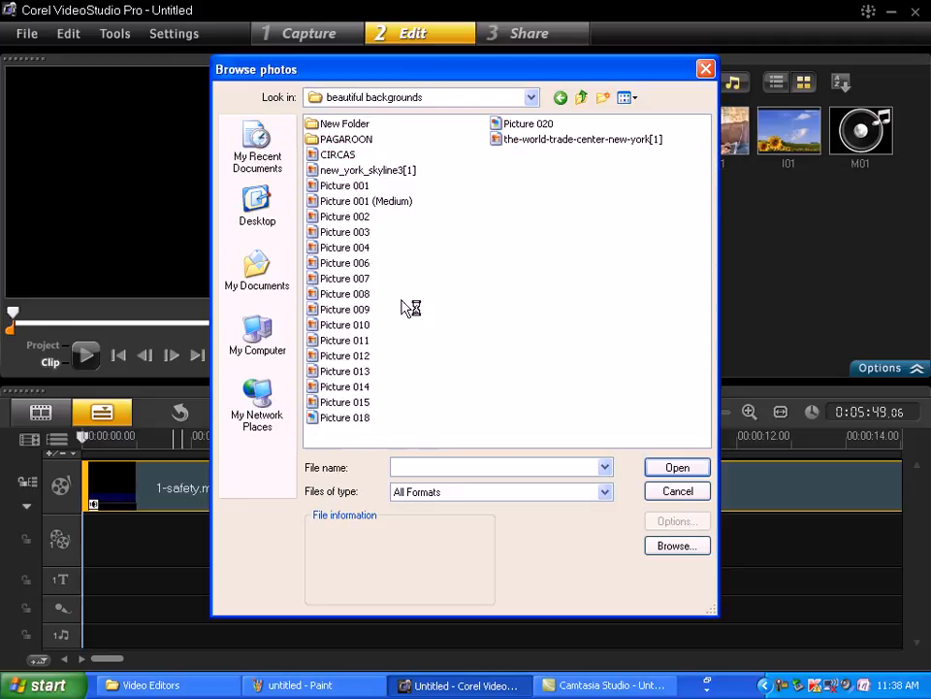
{"action": "left_click", "coordinate": [361, 264]}
{"action": "left_click", "coordinate": [361, 264]}
{"action": "left_click", "coordinate": [694, 472]}
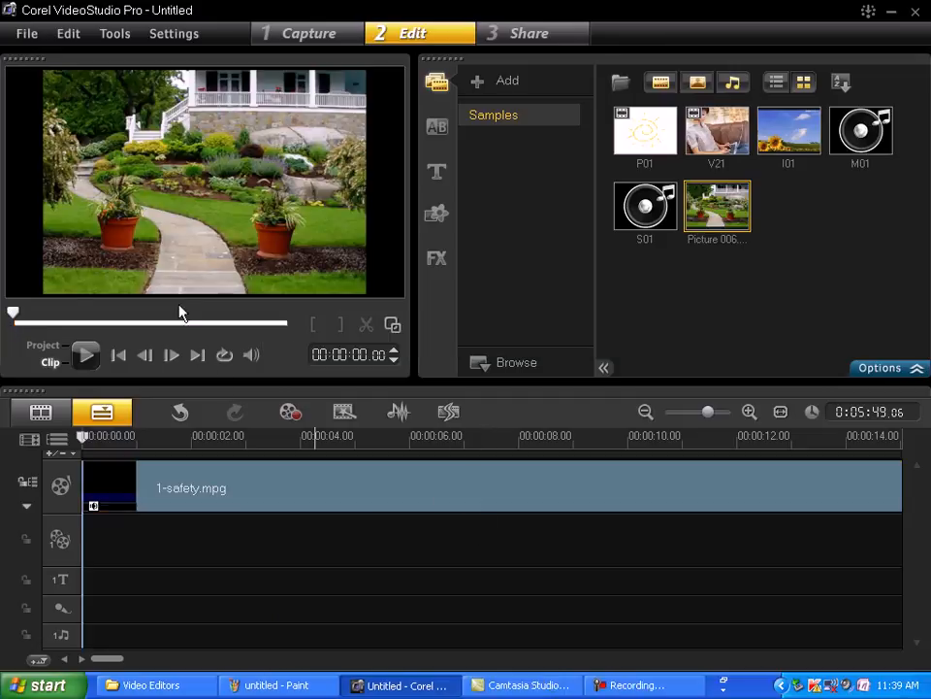
{"action": "left_click", "coordinate": [27, 34]}
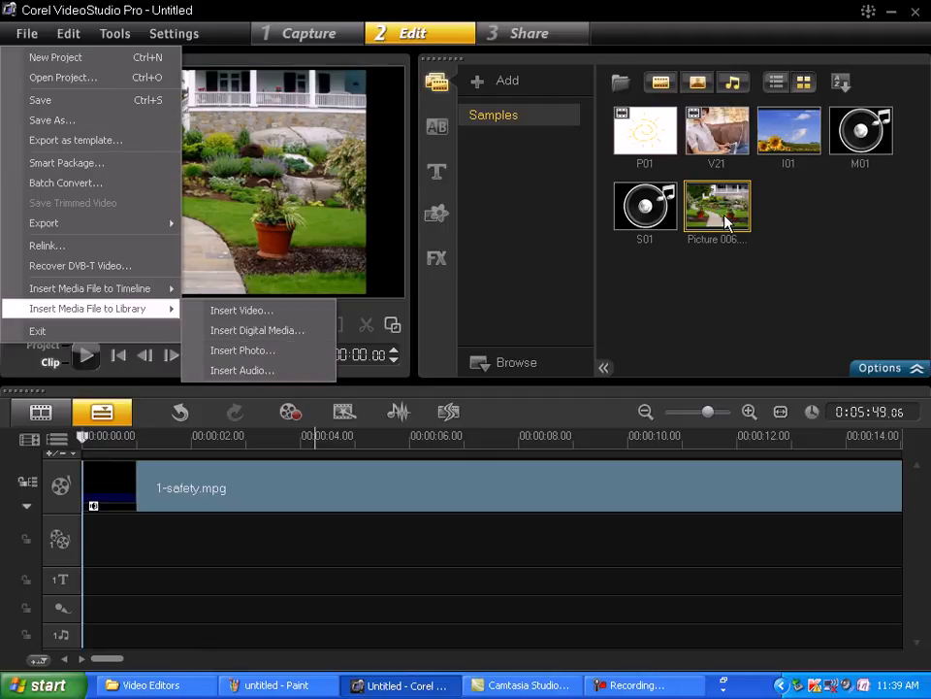
{"action": "left_click", "coordinate": [309, 186]}
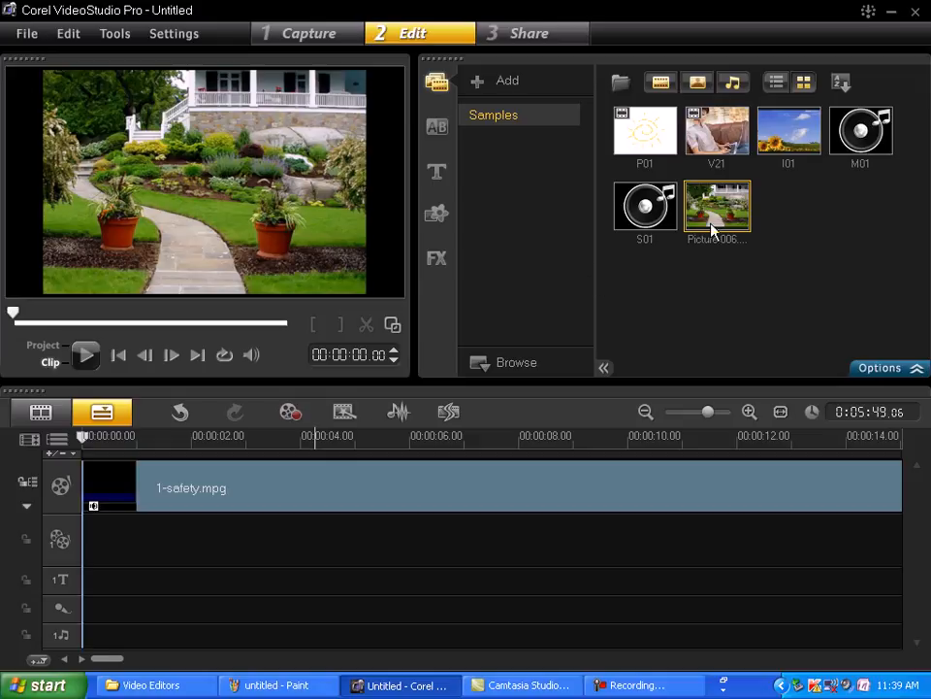
- Start inserting audio into the media library and select ruqiyo sudaysi from the 1رقية الشرعية folder inside maktabada on the D: drive
{"action": "left_click", "coordinate": [29, 32]}
{"action": "mouse_move", "coordinate": [108, 316]}
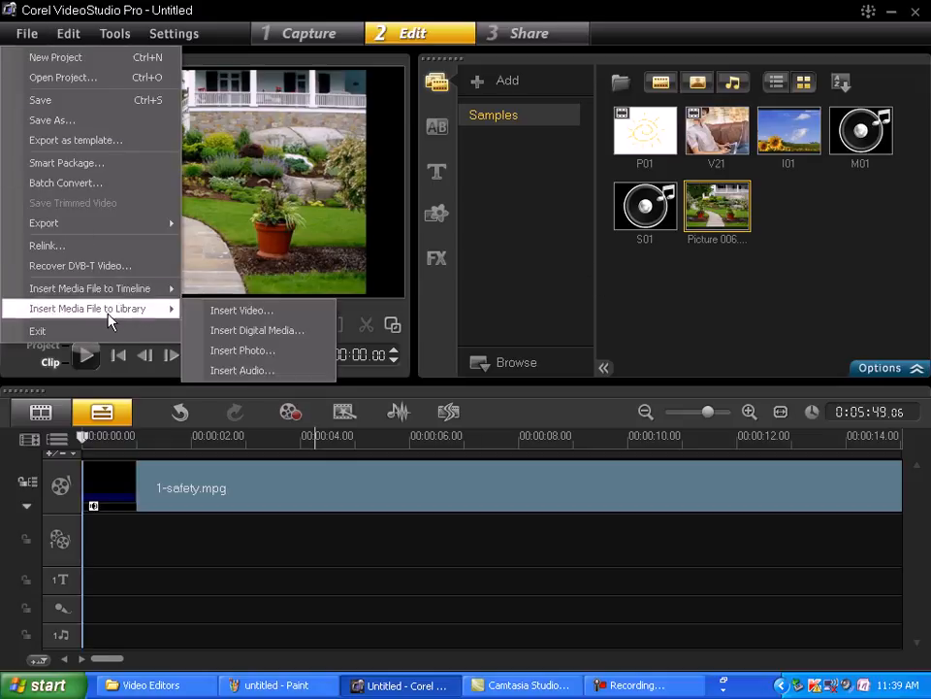
{"action": "left_click", "coordinate": [277, 375]}
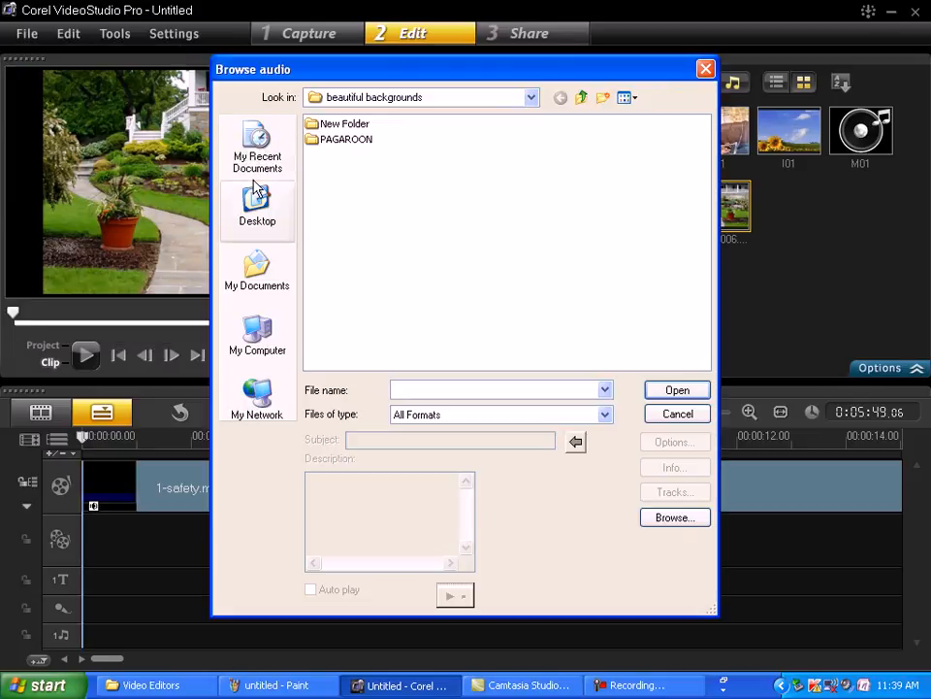
{"action": "left_click", "coordinate": [253, 281]}
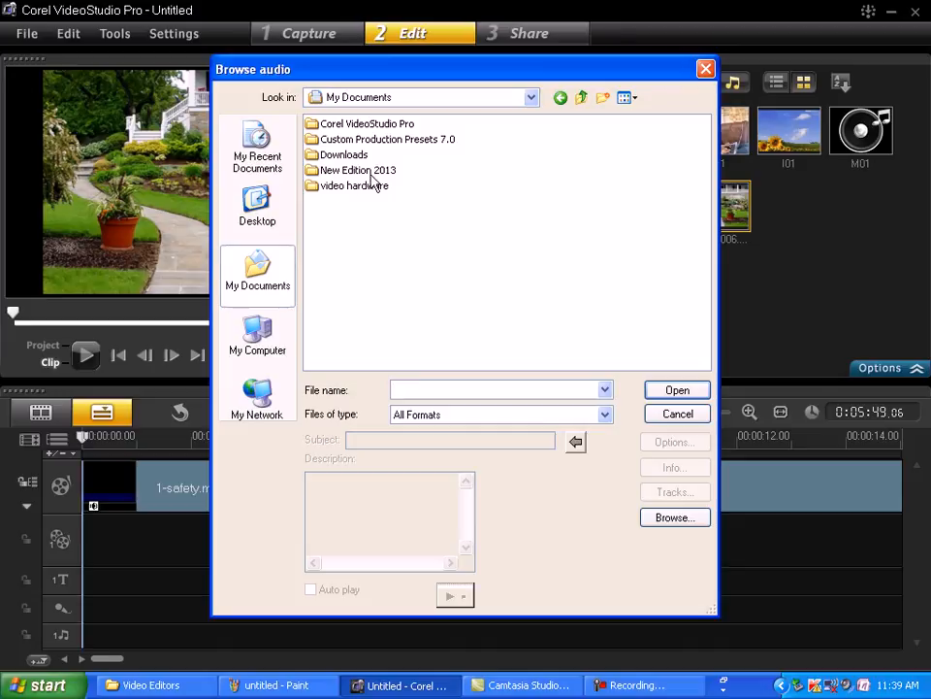
{"action": "left_click", "coordinate": [267, 354]}
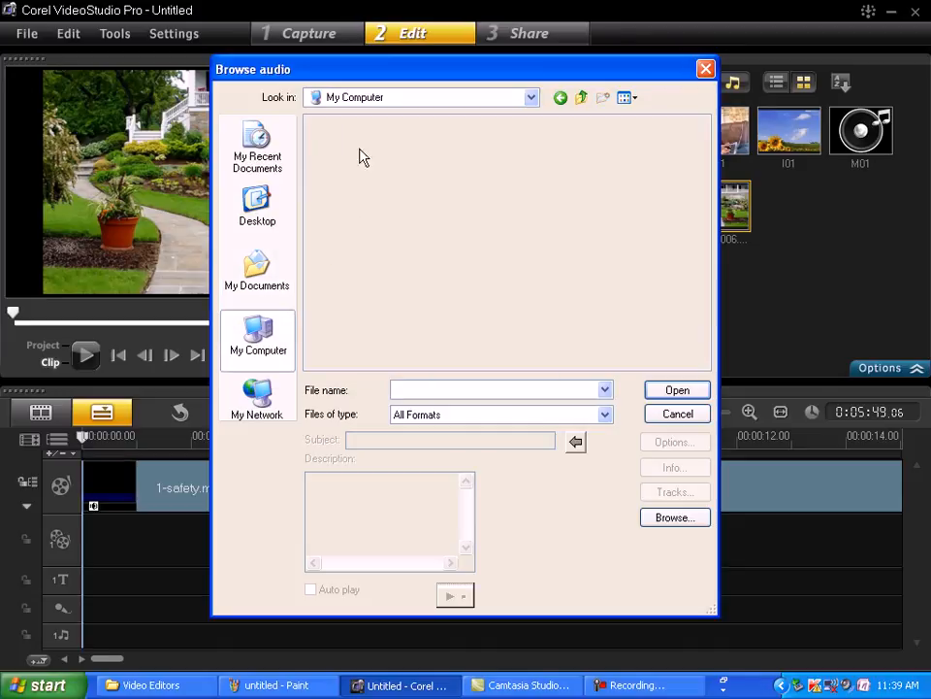
{"action": "double_click", "coordinate": [374, 141]}
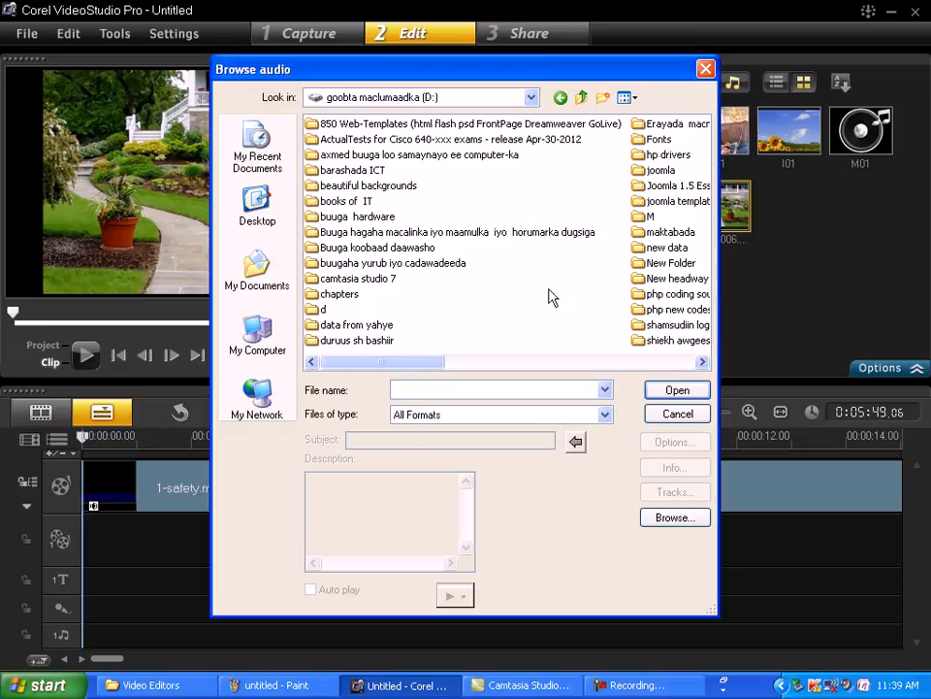
{"action": "left_click", "coordinate": [660, 234]}
{"action": "double_click", "coordinate": [660, 233]}
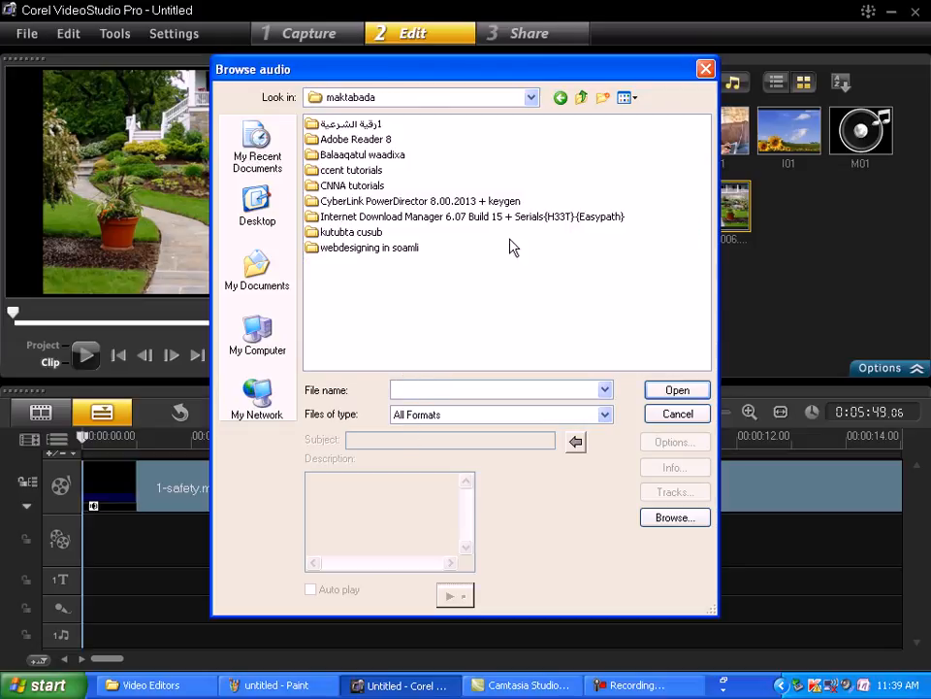
{"action": "left_click", "coordinate": [355, 126]}
{"action": "double_click", "coordinate": [357, 126]}
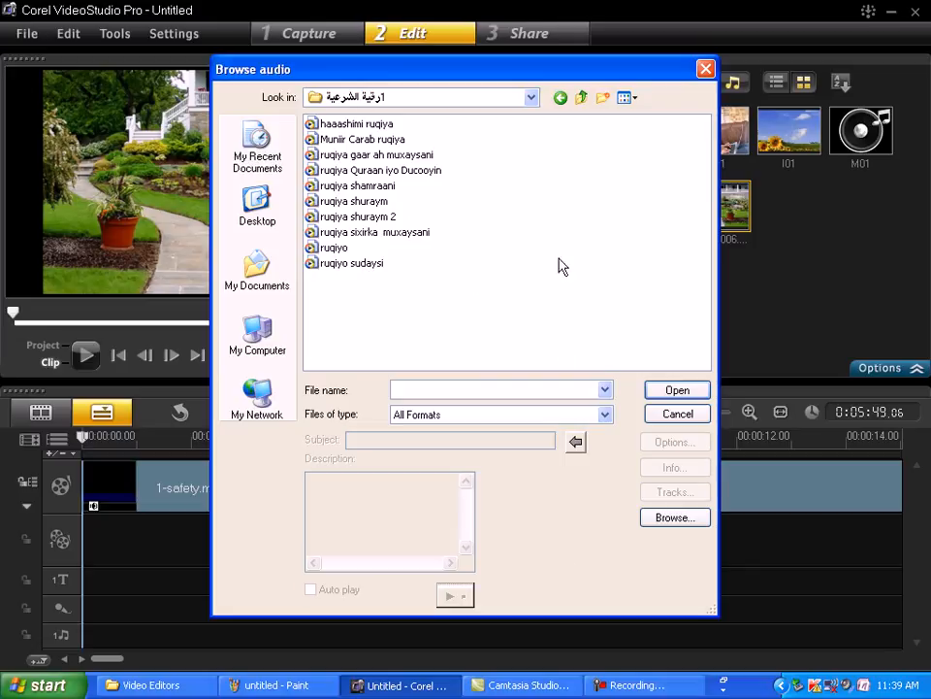
{"action": "left_click", "coordinate": [351, 263]}
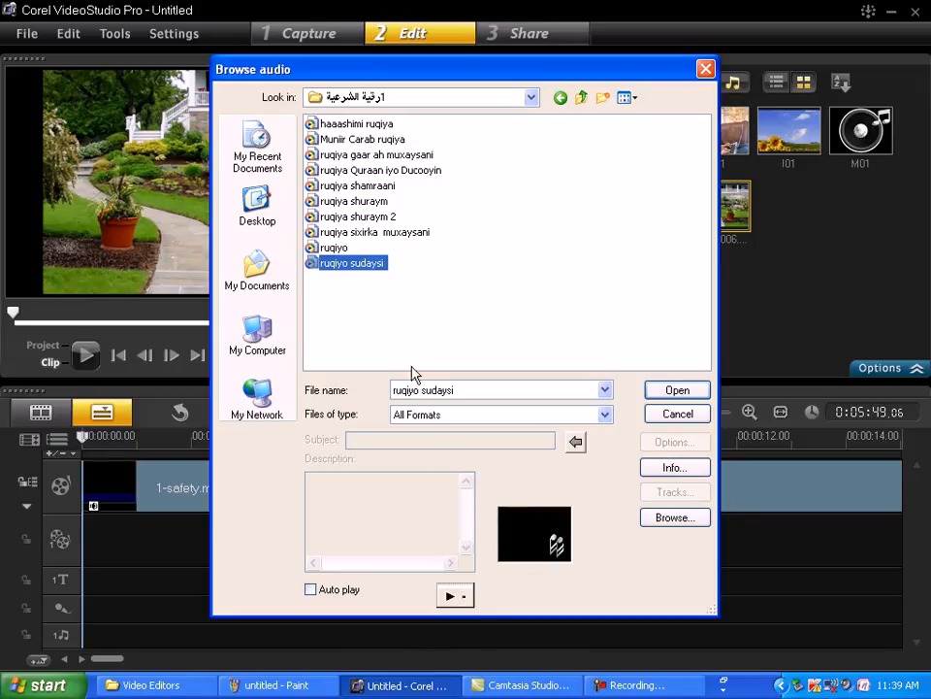
- Preview the selected ruqiyo sudaysi audio file before importing it
{"action": "left_click", "coordinate": [460, 598]}
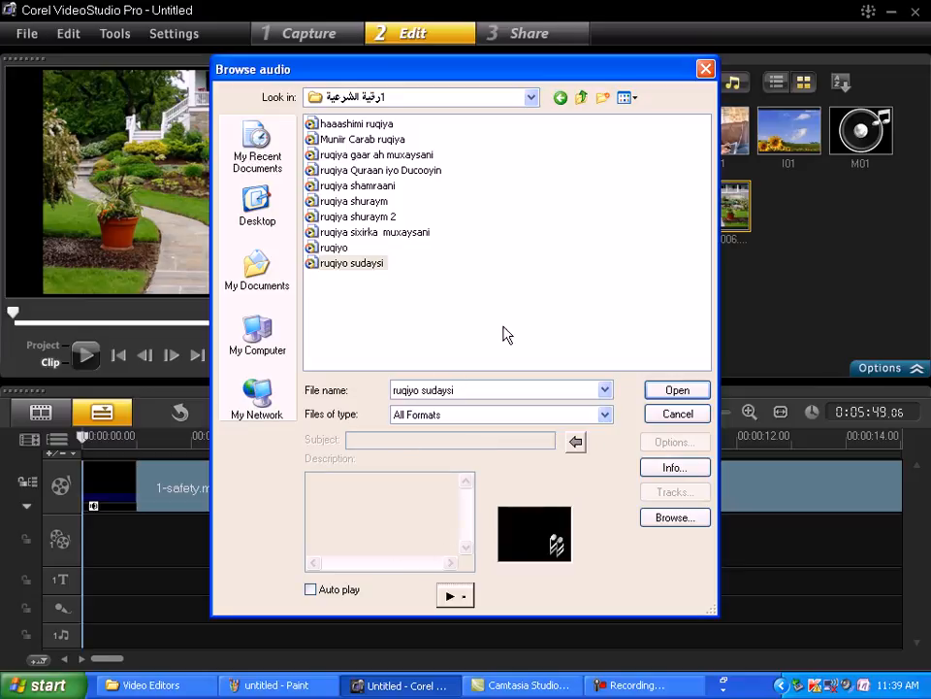
{"action": "left_click", "coordinate": [310, 589]}
{"action": "left_click", "coordinate": [472, 603]}
{"action": "left_click", "coordinate": [461, 600]}
{"action": "left_click", "coordinate": [460, 598]}
{"action": "left_click", "coordinate": [453, 600]}
- Review the file properties of ruqiyo sudaysi and add the audio to the media library
{"action": "left_click", "coordinate": [686, 468]}
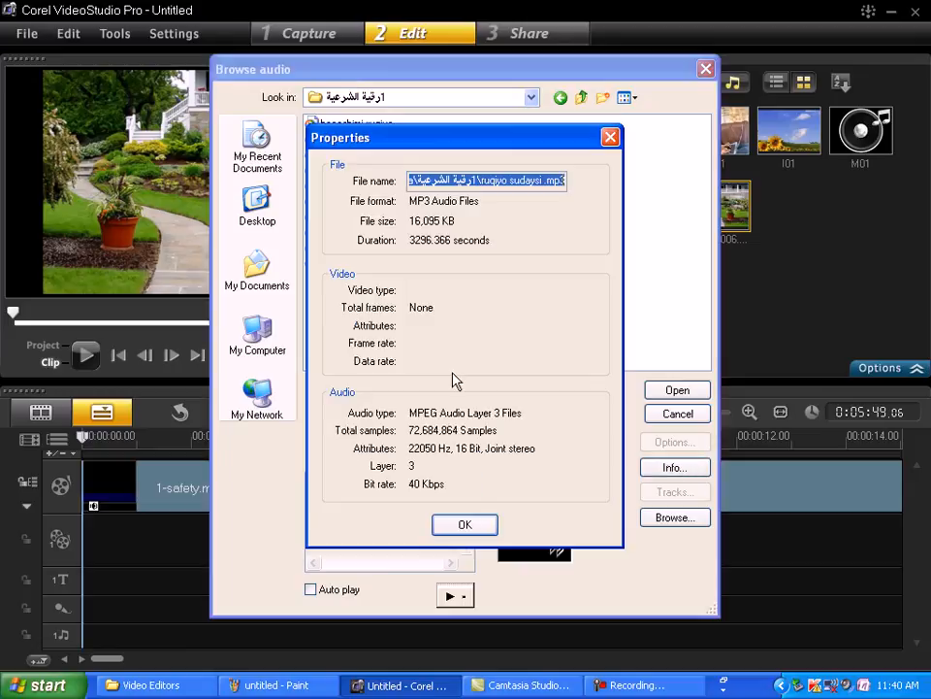
{"action": "left_click_drag", "start_coordinate": [460, 146], "coordinate": [615, 199]}
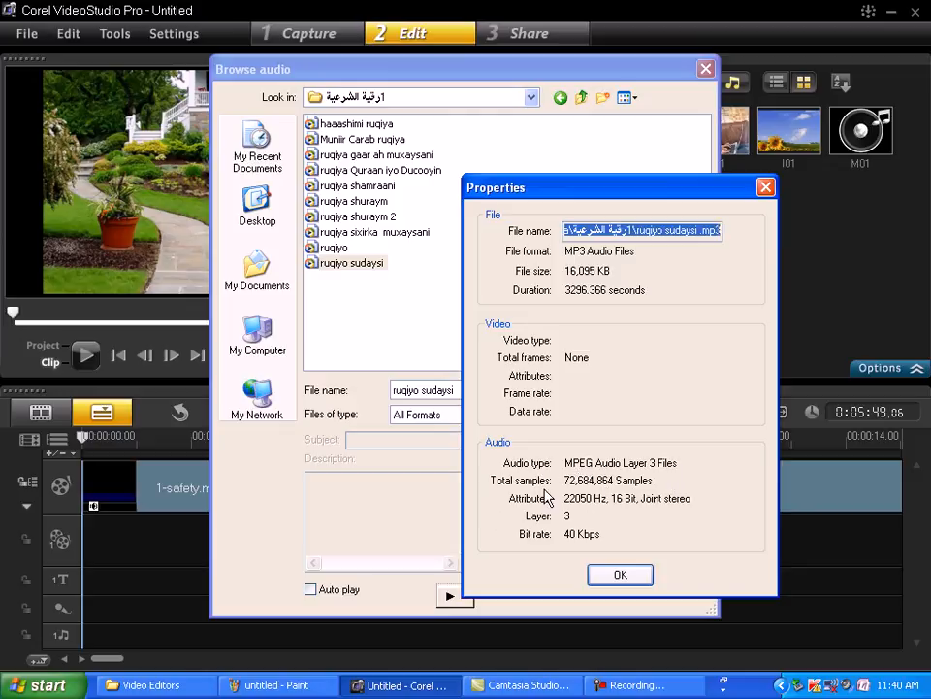
{"action": "left_click", "coordinate": [619, 576]}
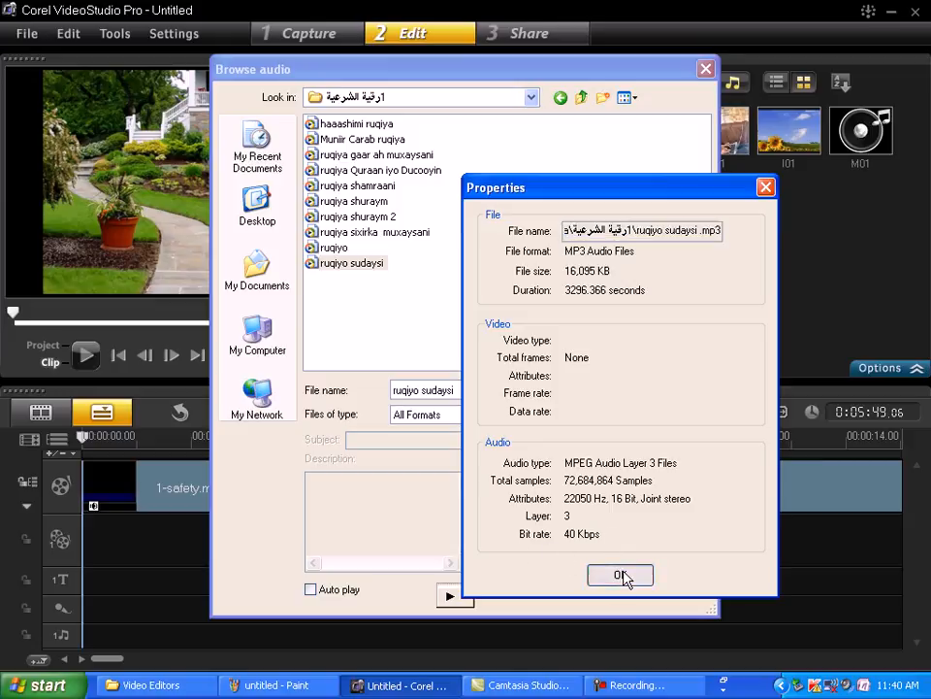
{"action": "left_click", "coordinate": [621, 575]}
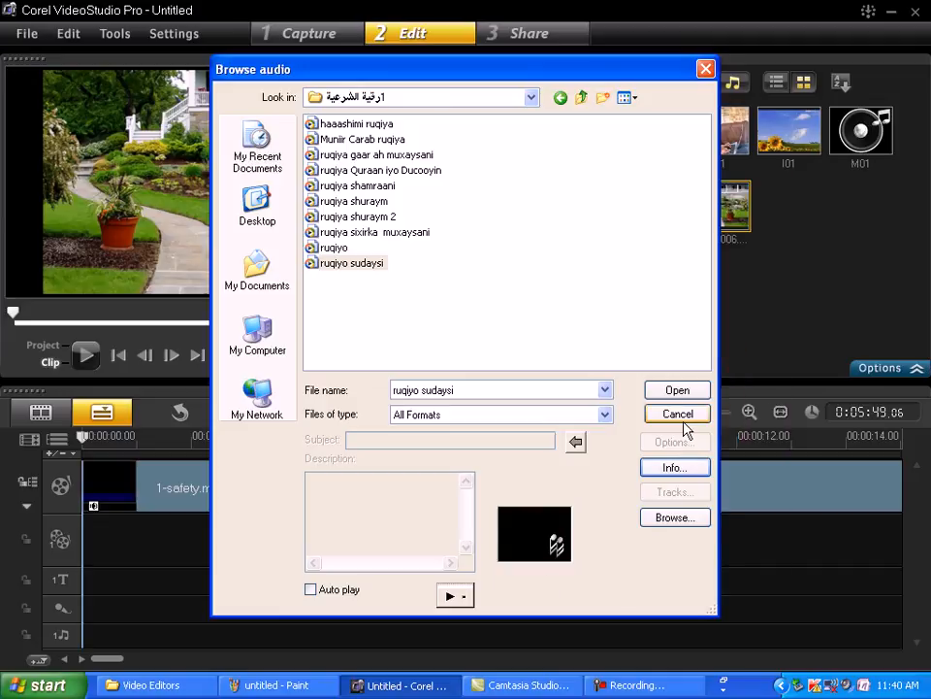
{"action": "left_click", "coordinate": [677, 389]}
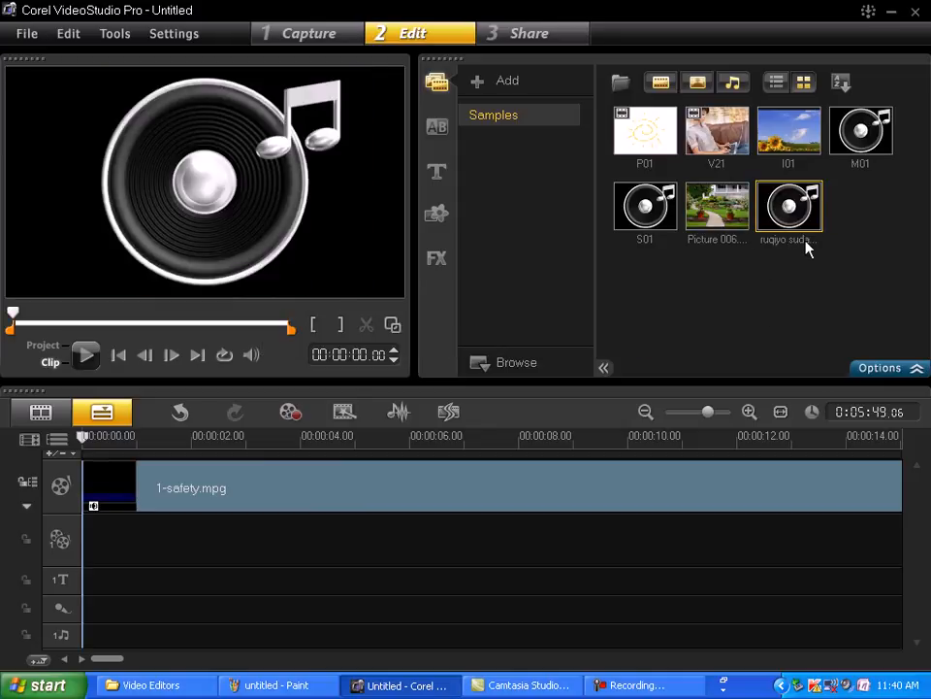
- Create a new project without saving the changes to the current untitled one
{"action": "left_click", "coordinate": [29, 38]}
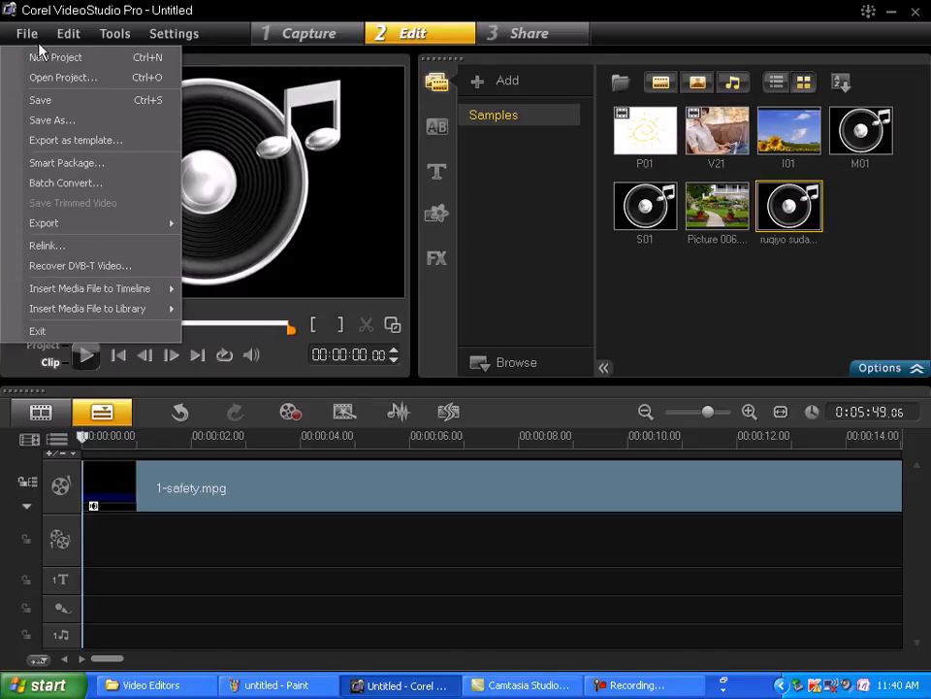
{"action": "left_click", "coordinate": [149, 61]}
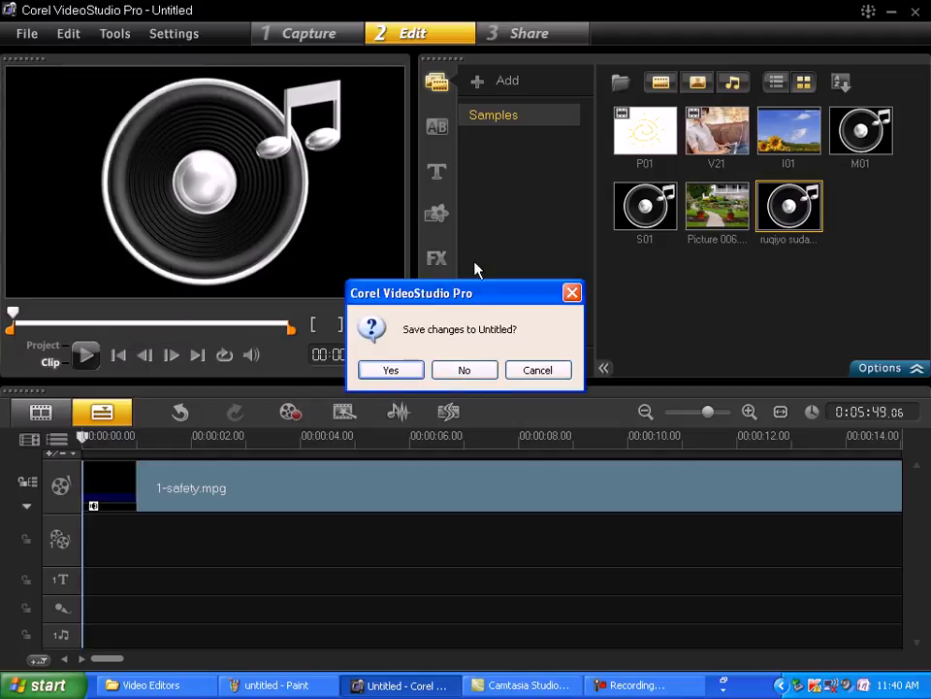
{"action": "left_click", "coordinate": [475, 375]}
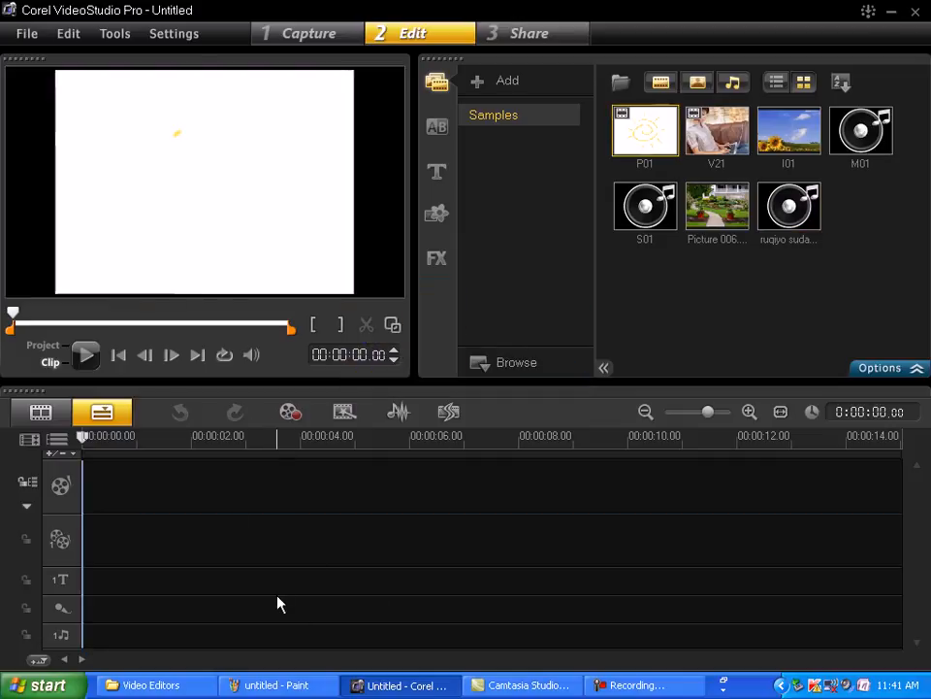
- Try to export the P01 sample clip as a movie screen saver
{"action": "left_click", "coordinate": [25, 35]}
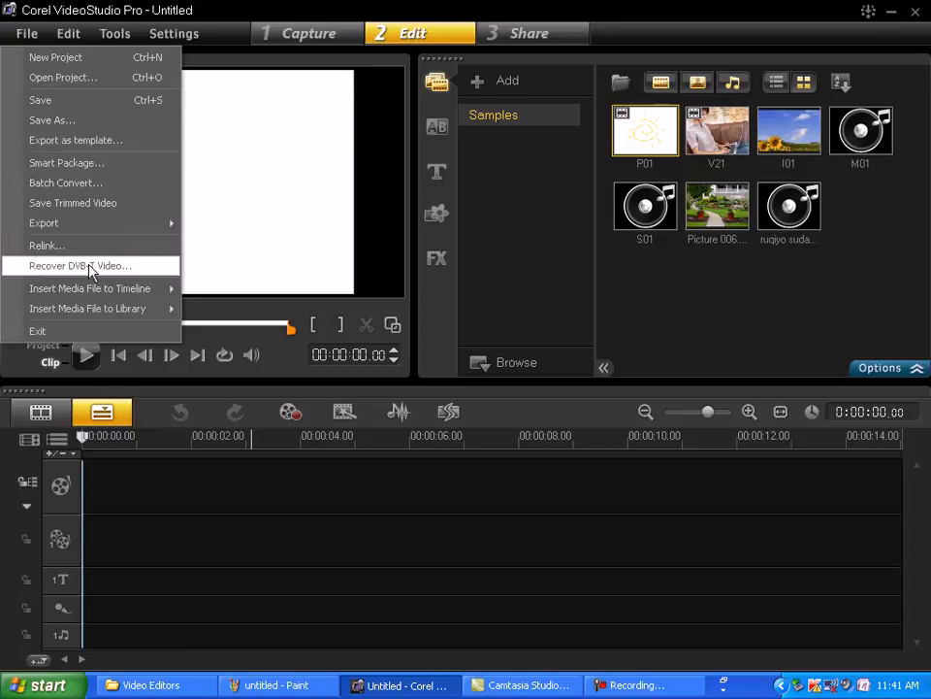
{"action": "mouse_move", "coordinate": [73, 233]}
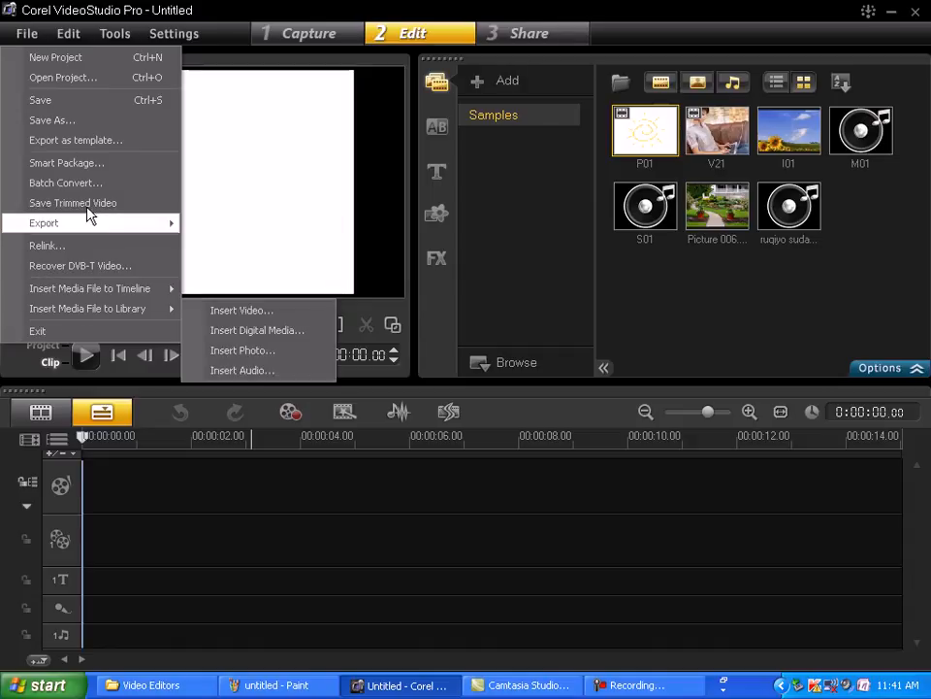
{"action": "mouse_move", "coordinate": [115, 232]}
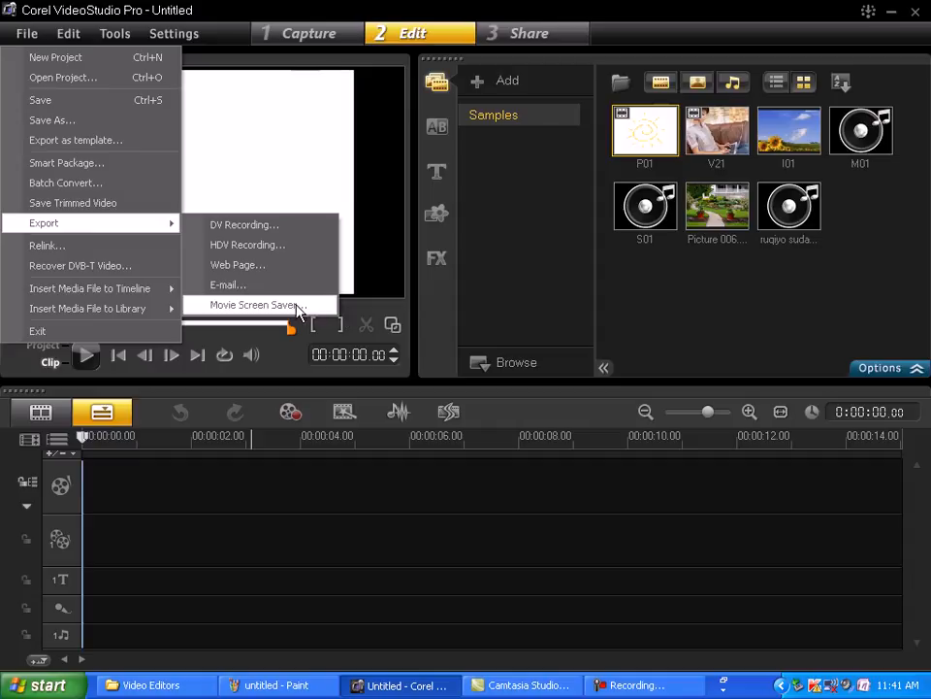
{"action": "left_click", "coordinate": [296, 305]}
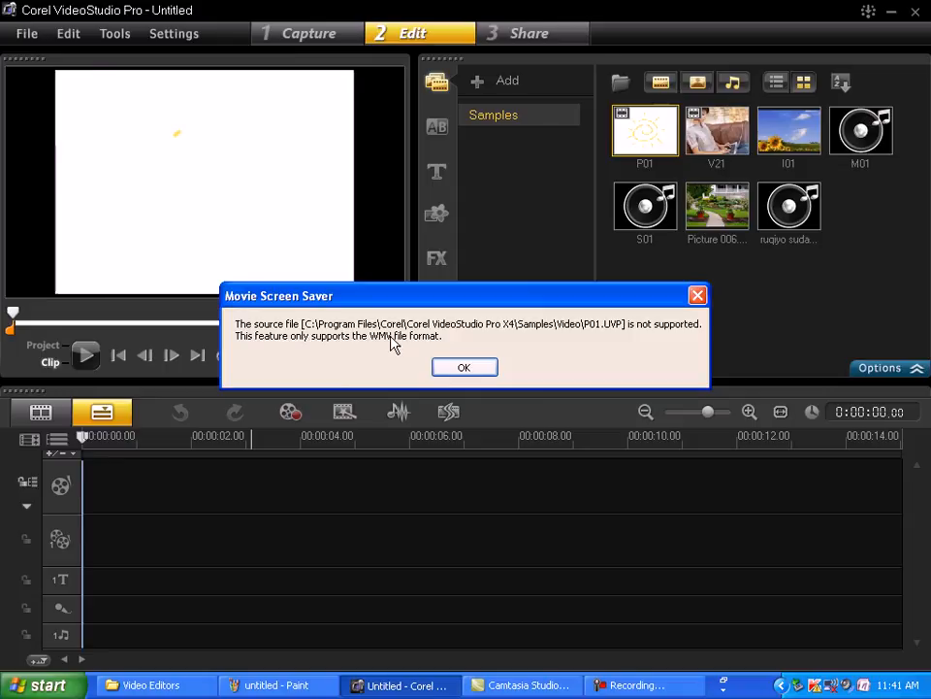
{"action": "left_click", "coordinate": [466, 368]}
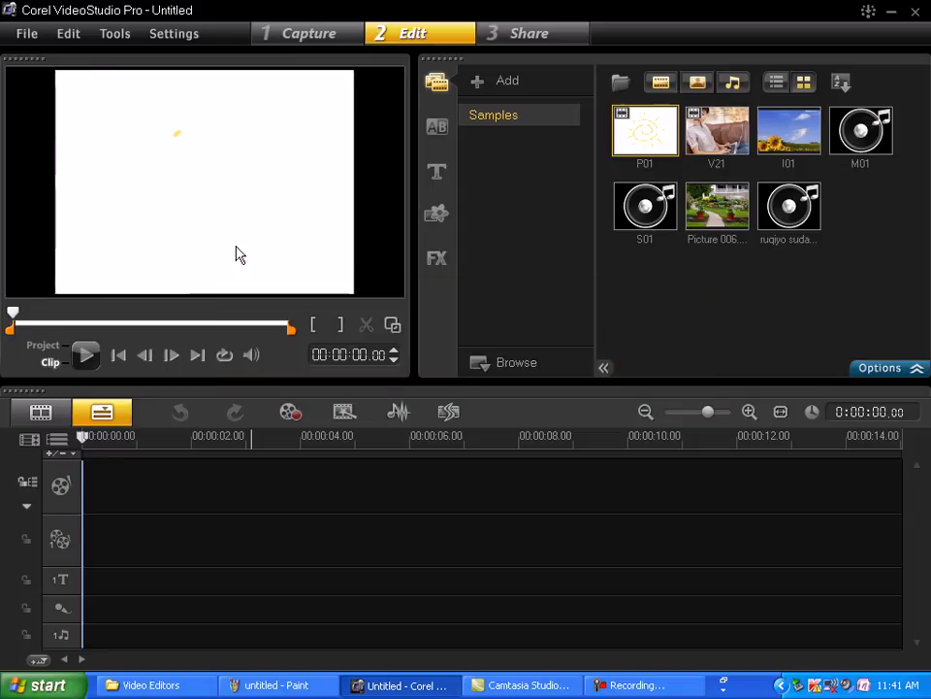
{"action": "left_click", "coordinate": [35, 32]}
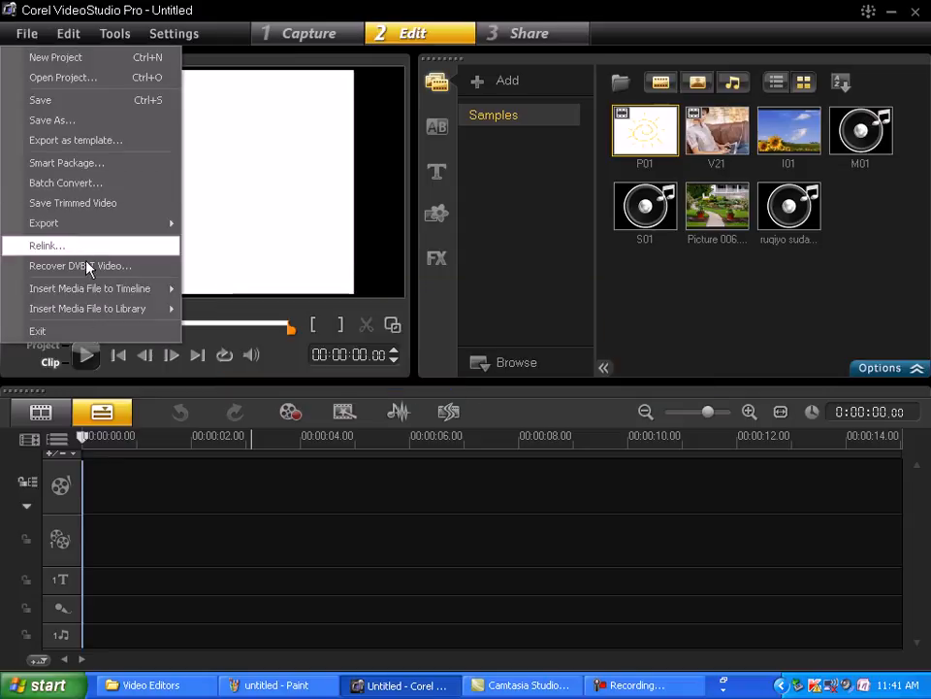